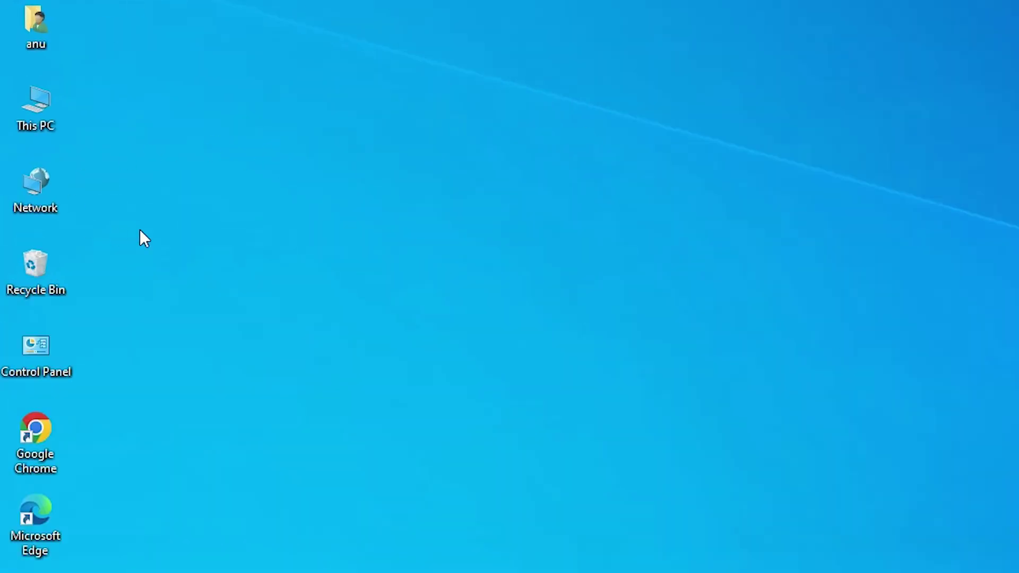
# Step: Check the PC's system specifications in This PC's About settings, then close them
pyautogui.rightClick(47, 114)
pyautogui.click(135, 343)
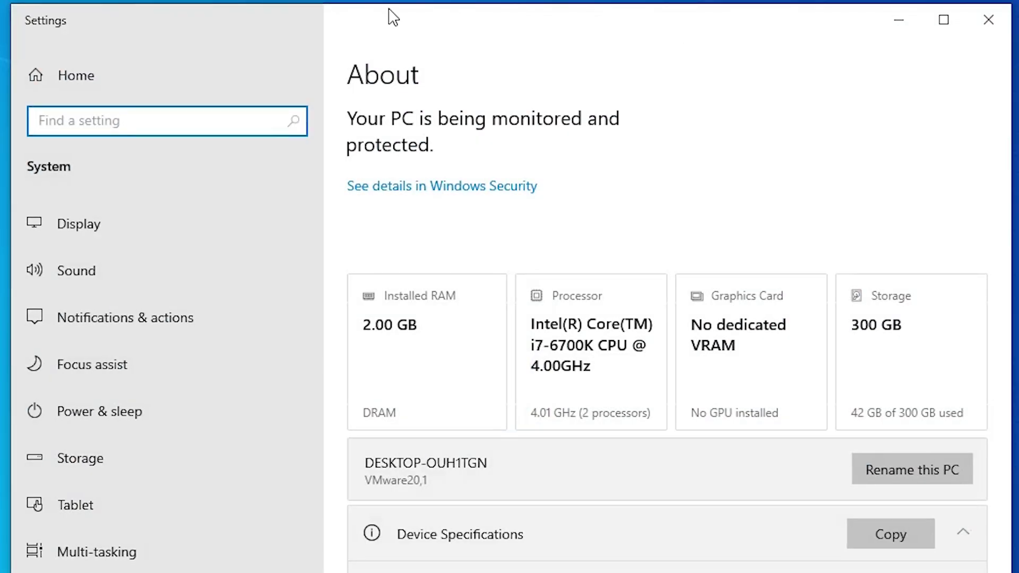
pyautogui.moveTo(596, 20); pyautogui.dragTo(356, 18)
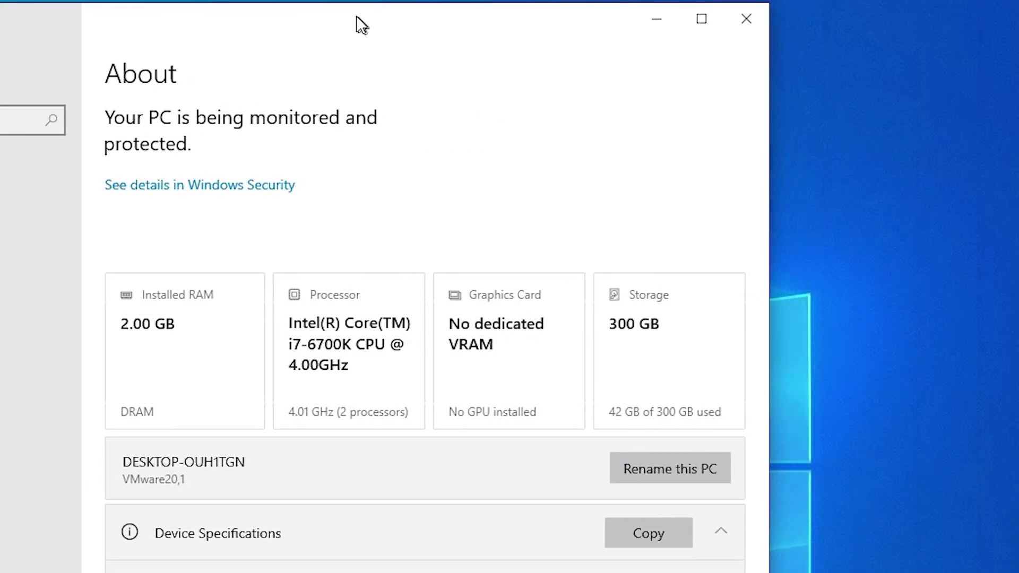
pyautogui.scroll(-8, 375, 300)
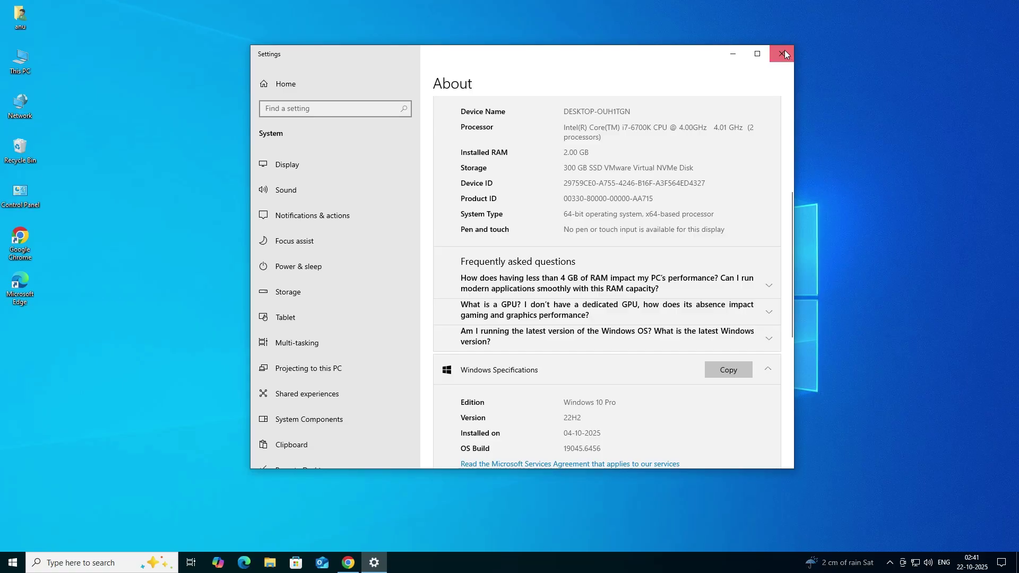
pyautogui.click(785, 50)
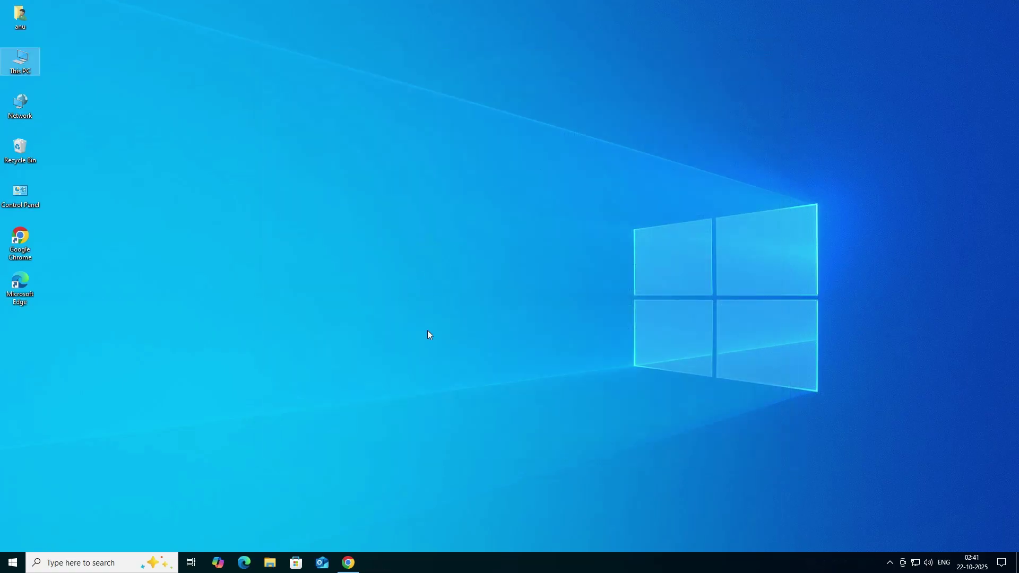
# Step: Rerun the epson l382 driver search and open the Epson L382 Support result in a new tab
pyautogui.click(349, 566)
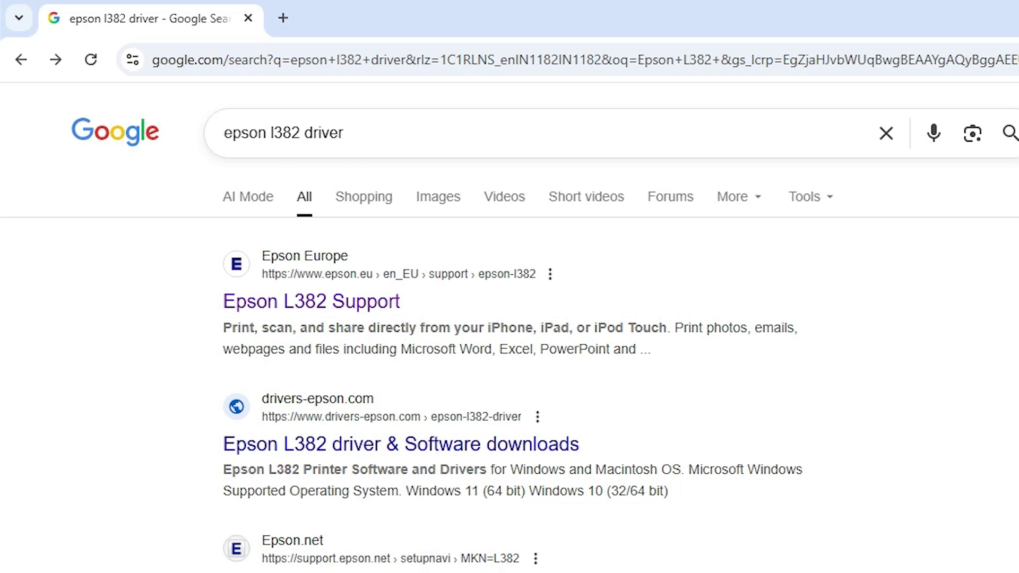
pyautogui.click(344, 133)
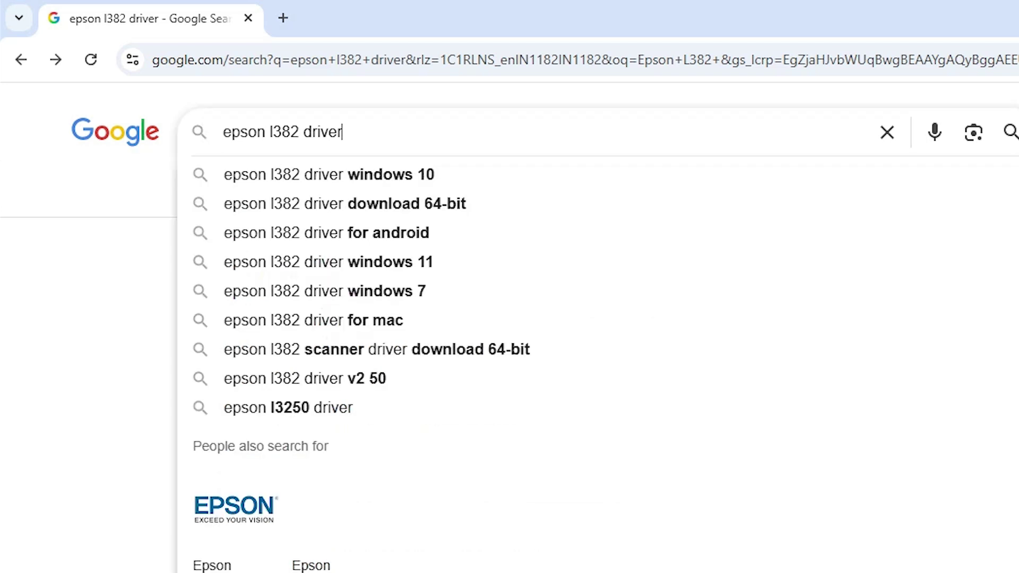
pyautogui.press('Return')
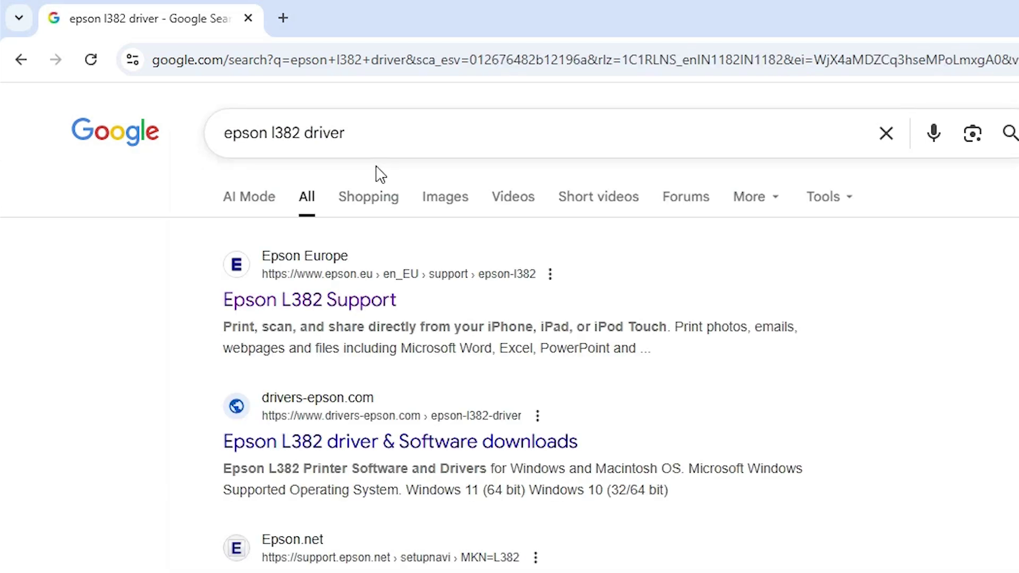
pyautogui.rightClick(345, 303)
pyautogui.click(402, 332)
pyautogui.click(326, 10)
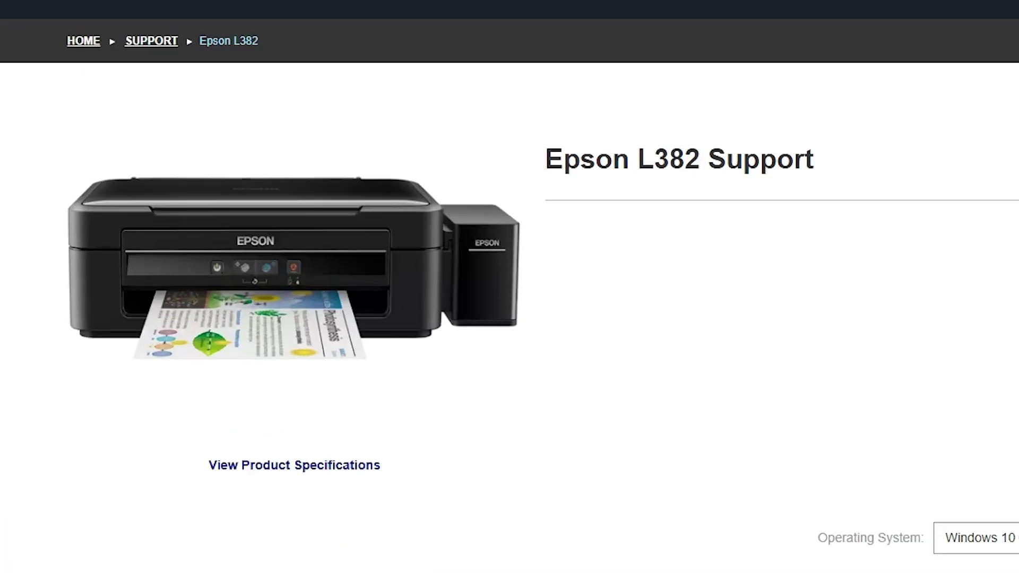
# Step: Confirm Windows 10 64-bit (Detected) as the operating system and scroll to the Downloads list
pyautogui.moveTo(389, 210); pyautogui.dragTo(511, 218)
pyautogui.moveTo(760, 160); pyautogui.dragTo(804, 159)
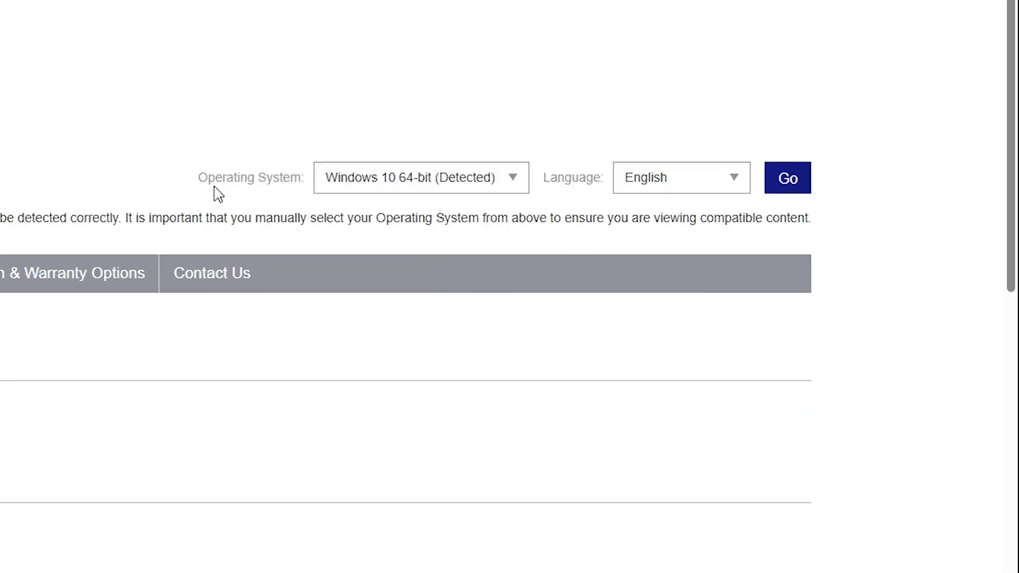
pyautogui.click(445, 196)
pyautogui.scroll(-5, 460, 457)
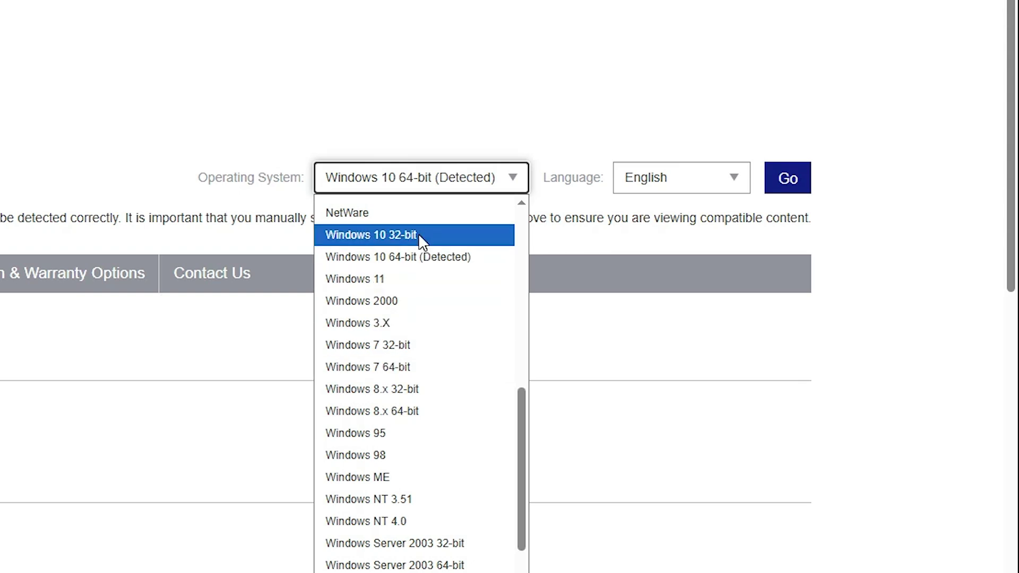
pyautogui.click(413, 262)
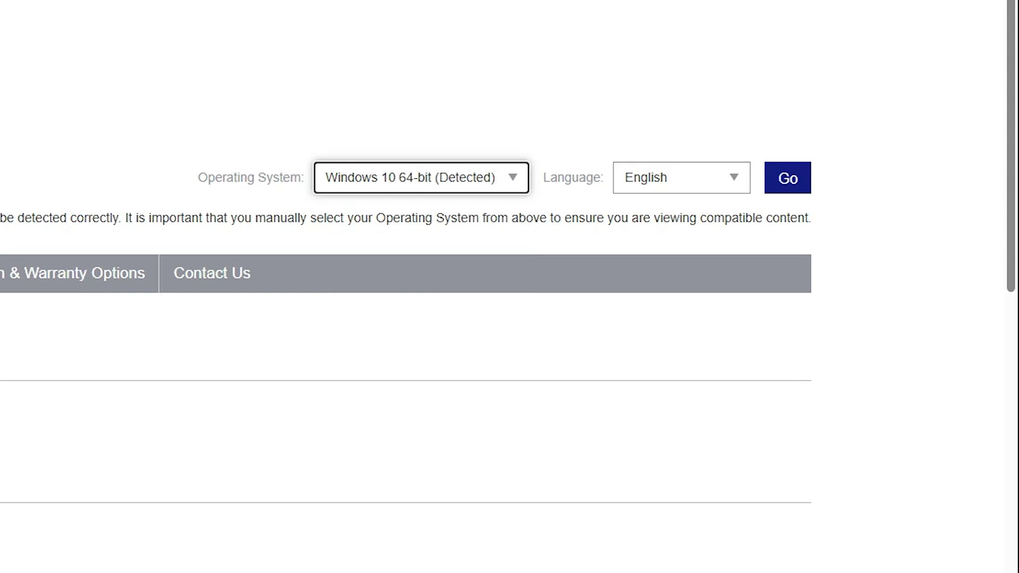
pyautogui.click(789, 177)
pyautogui.scroll(-5, 624, 68)
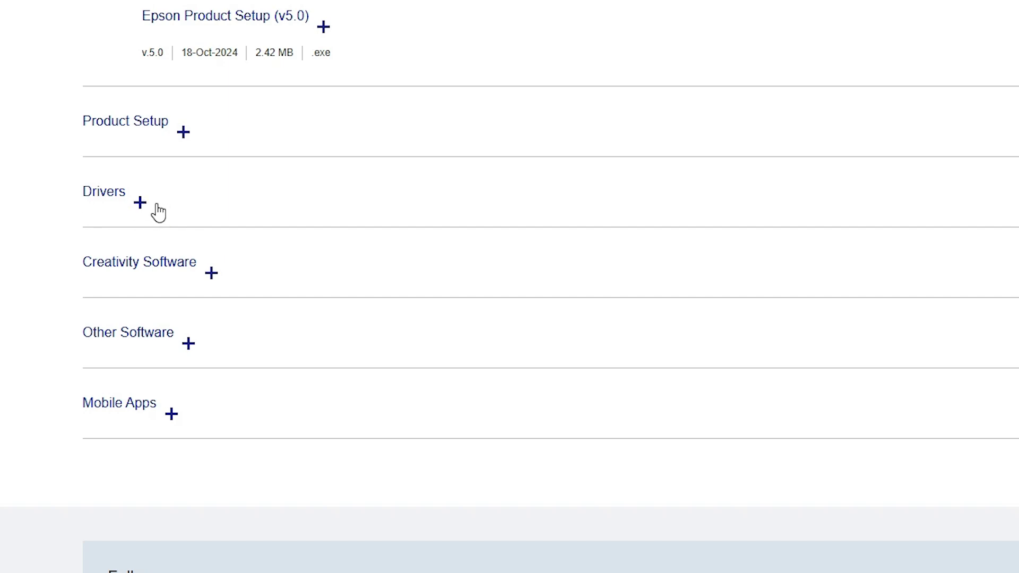
# Step: Download EPSON Scan 2 v6.2.3.0 (epson636150eu.exe) from the Drivers section and show it in its folder
pyautogui.click(140, 203)
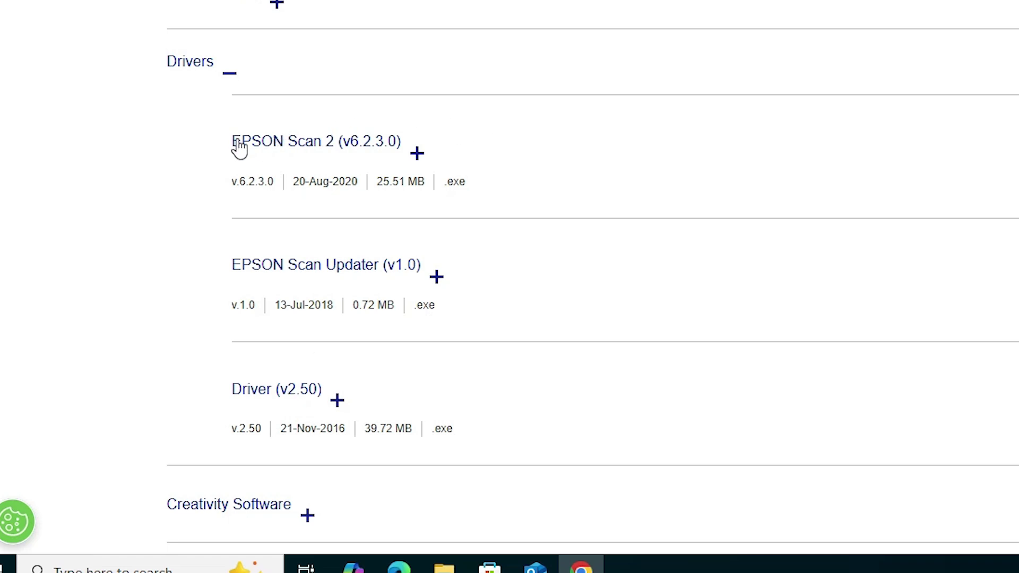
pyautogui.click(425, 154)
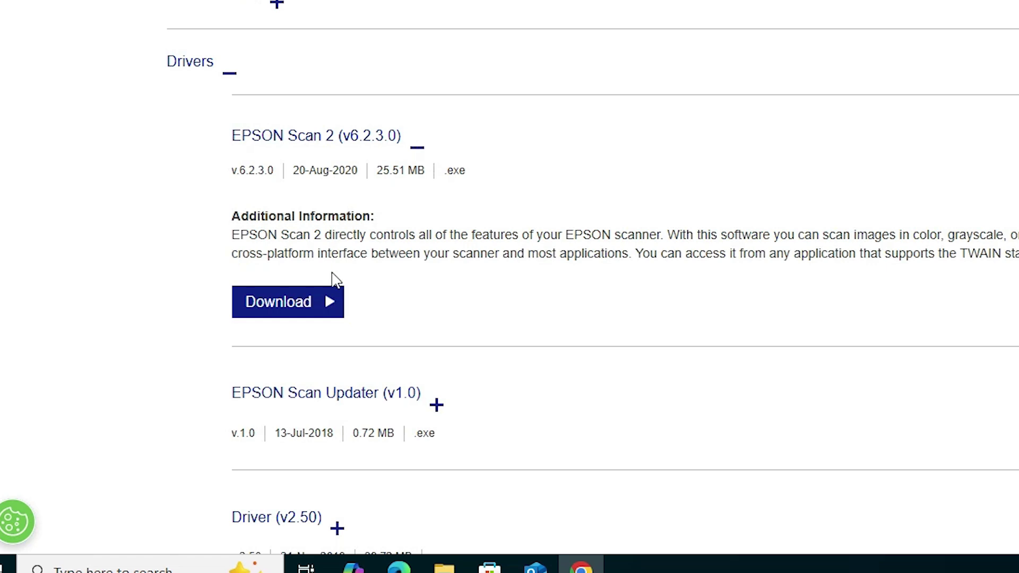
pyautogui.click(325, 293)
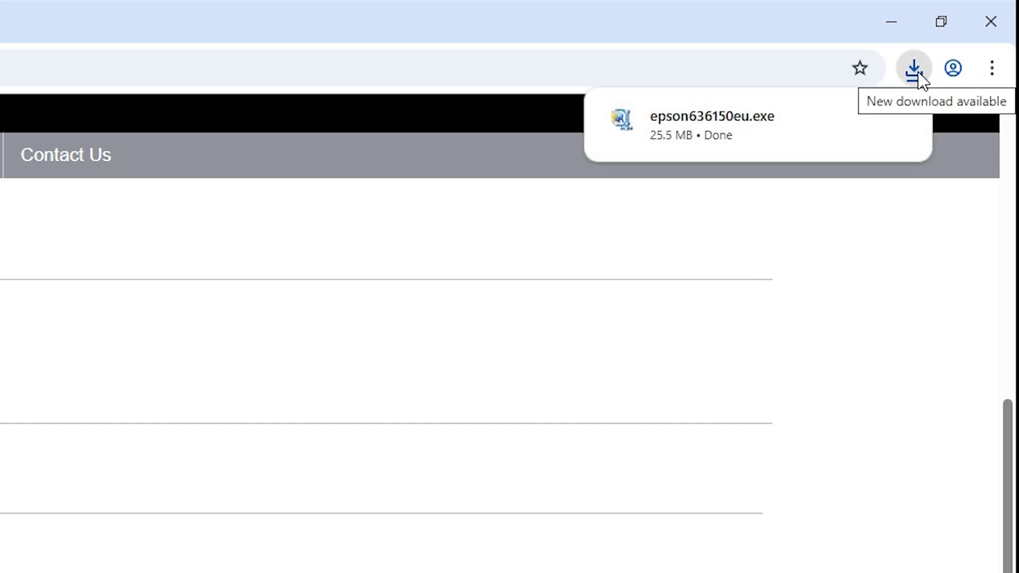
pyautogui.click(854, 122)
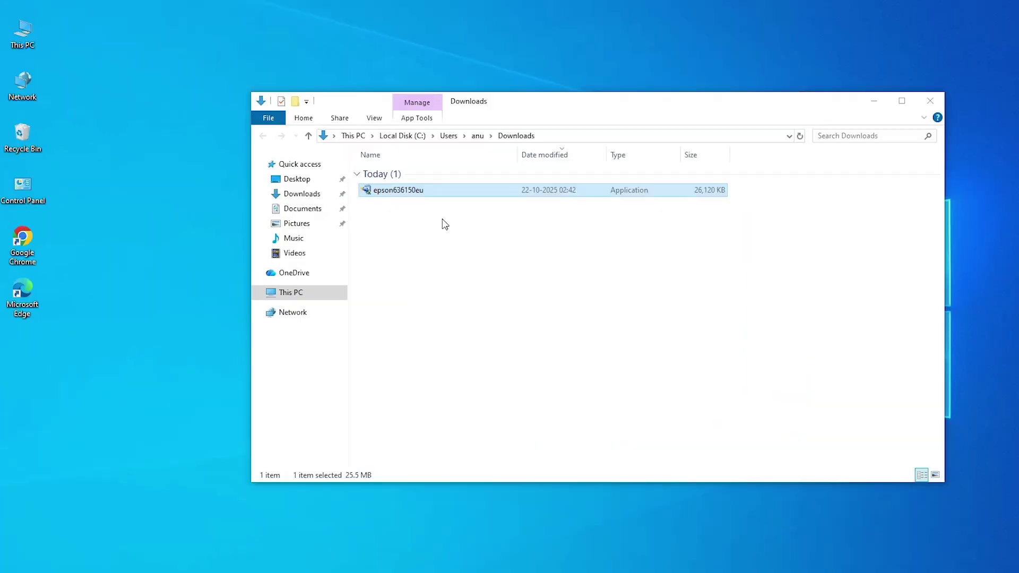
# Step: Move the epson636150eu Scan 2 installer from Downloads onto the desktop
pyautogui.click(524, 186)
pyautogui.moveTo(524, 186); pyautogui.dragTo(149, 242)
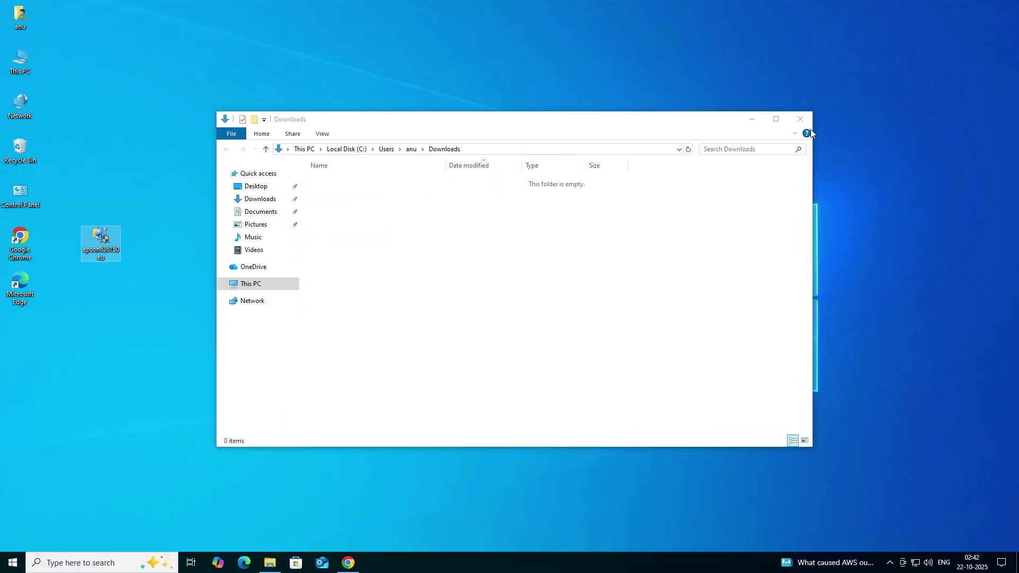
pyautogui.click(801, 119)
pyautogui.click(438, 422)
# Step: Download the Driver v2.50 installer epson626123eu.exe and show it in the Downloads folder
pyautogui.click(357, 566)
pyautogui.scroll(-3, 340, 334)
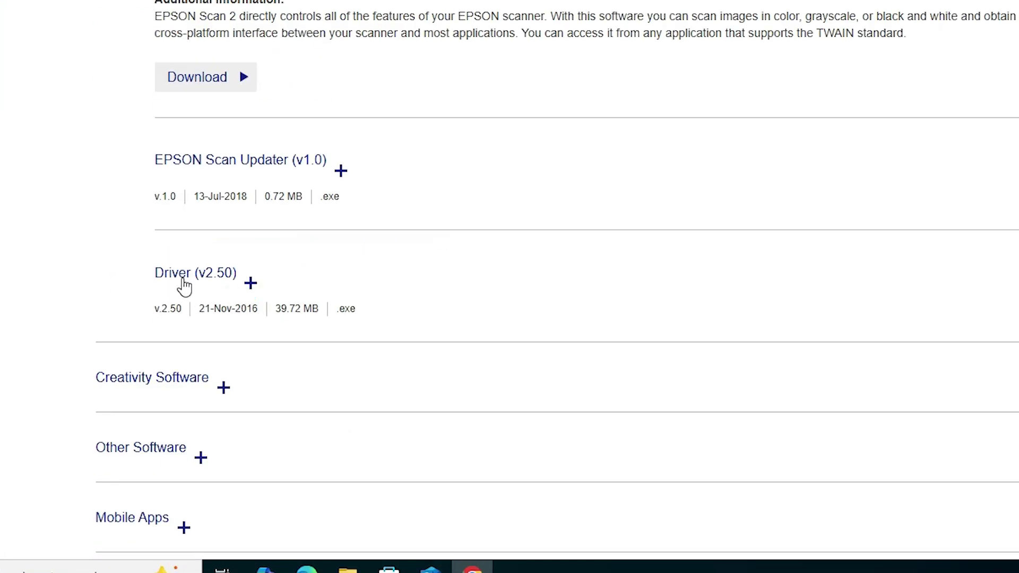
pyautogui.click(251, 283)
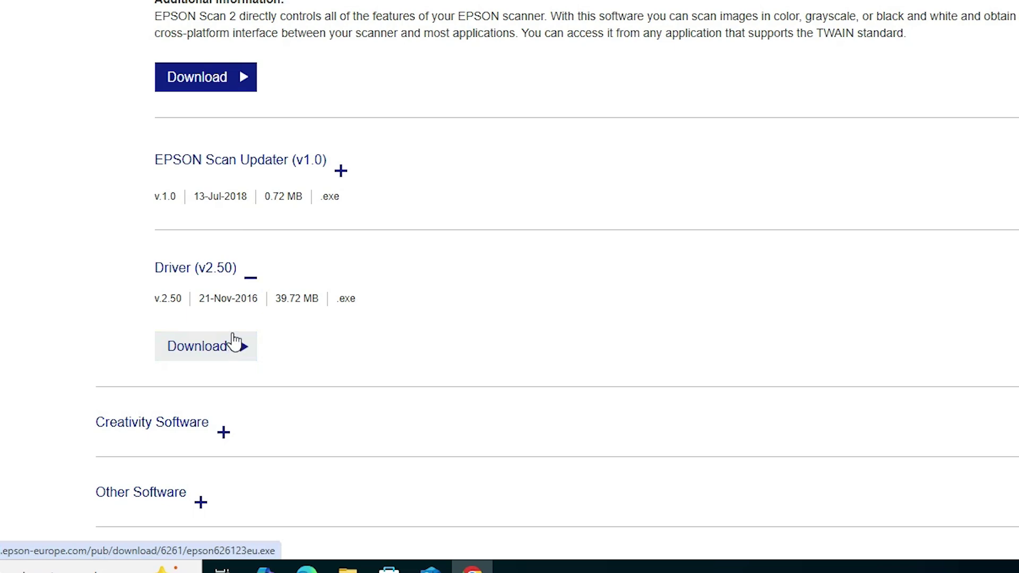
pyautogui.click(236, 342)
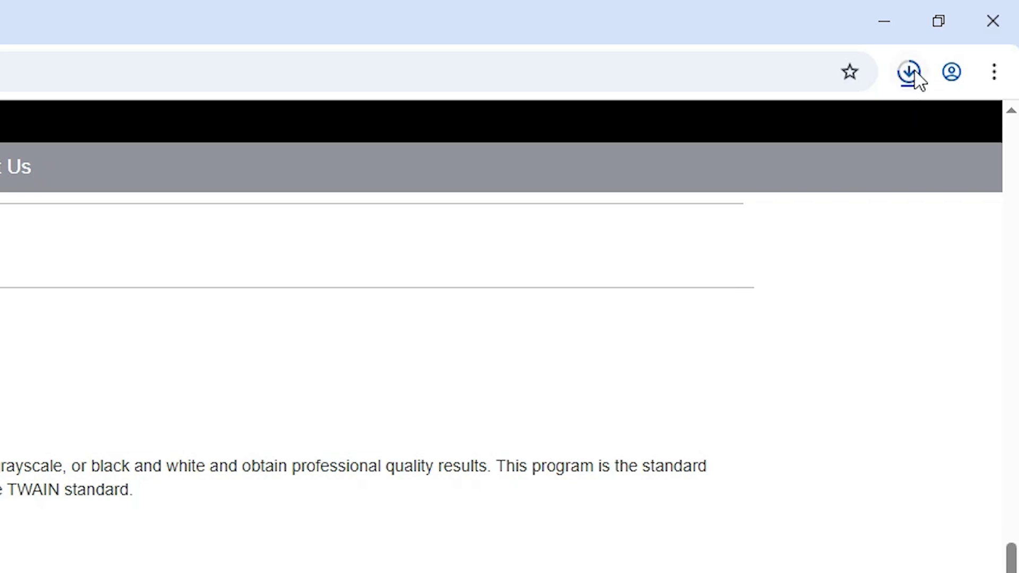
pyautogui.click(909, 73)
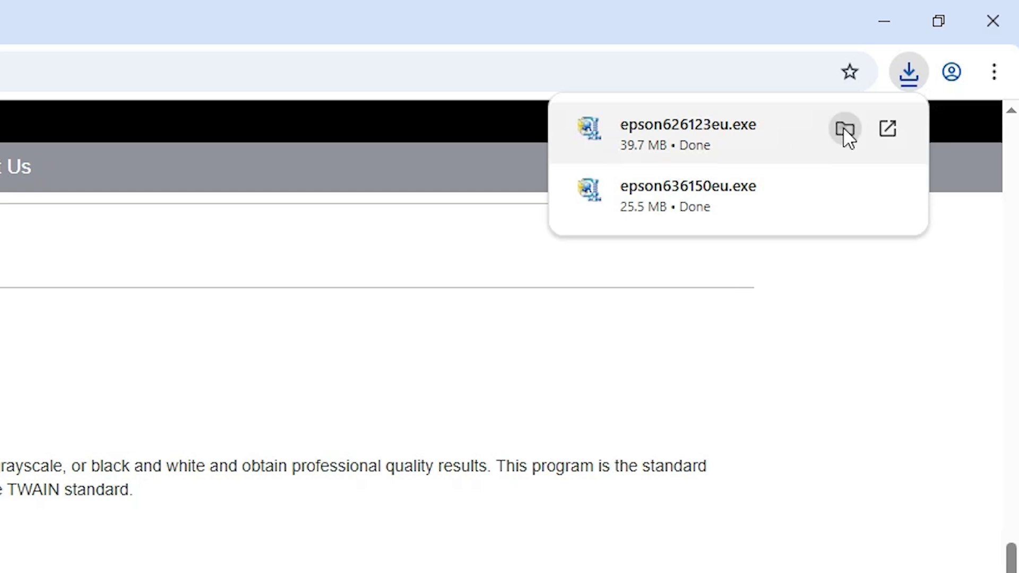
pyautogui.click(844, 128)
pyautogui.click(897, 21)
# Step: Move epson626123eu onto the desktop and arrange it beside the epson636150eu installer
pyautogui.moveTo(531, 183); pyautogui.dragTo(176, 376)
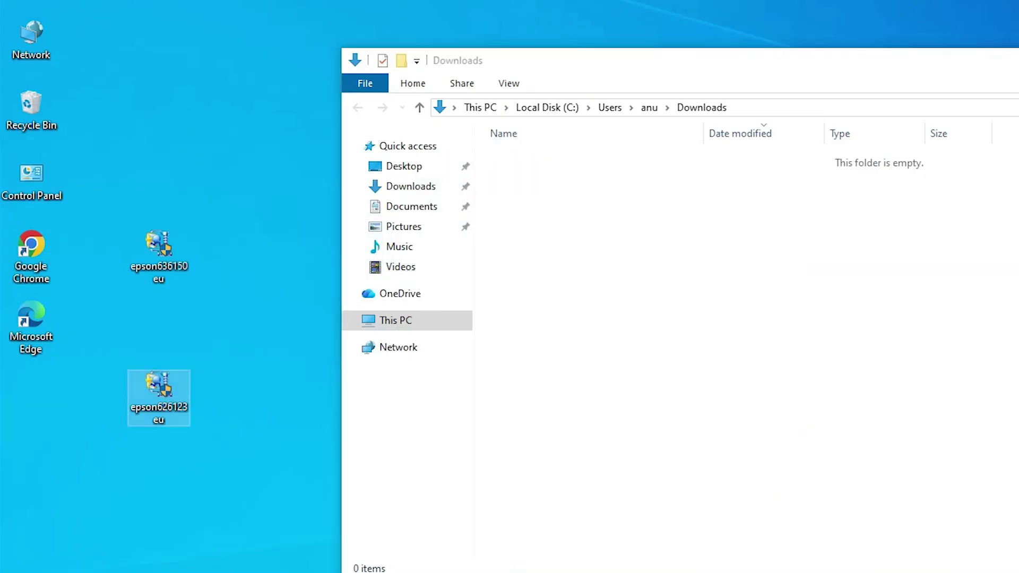
pyautogui.hotkey('alt', 'F4')
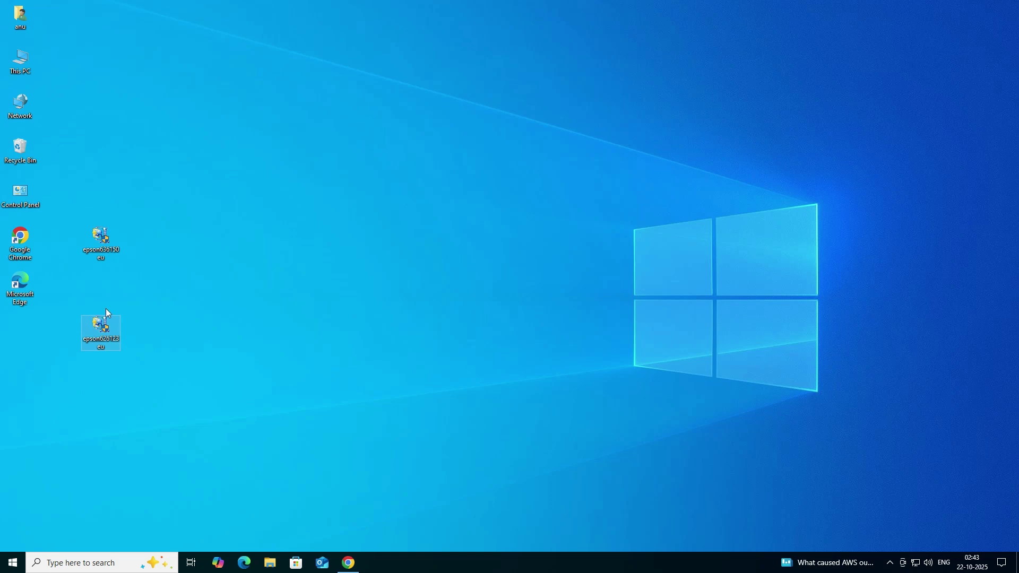
pyautogui.moveTo(107, 318); pyautogui.dragTo(109, 291)
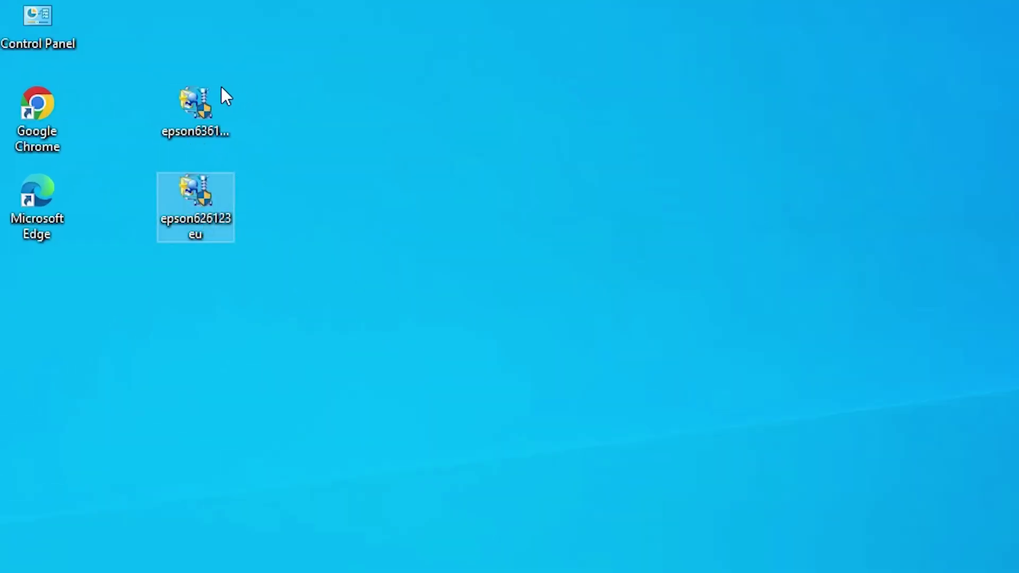
pyautogui.click(206, 94)
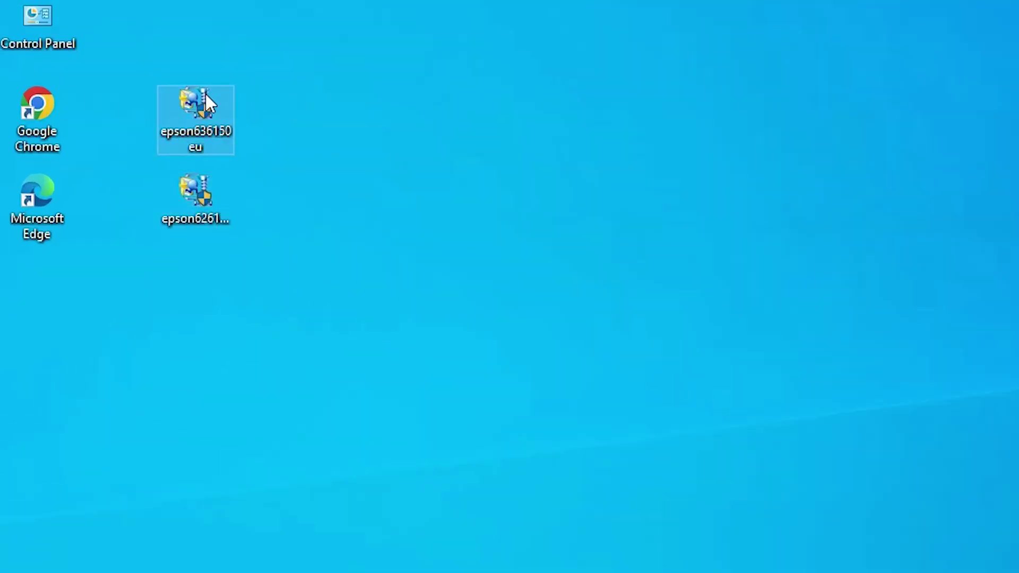
pyautogui.click(190, 211)
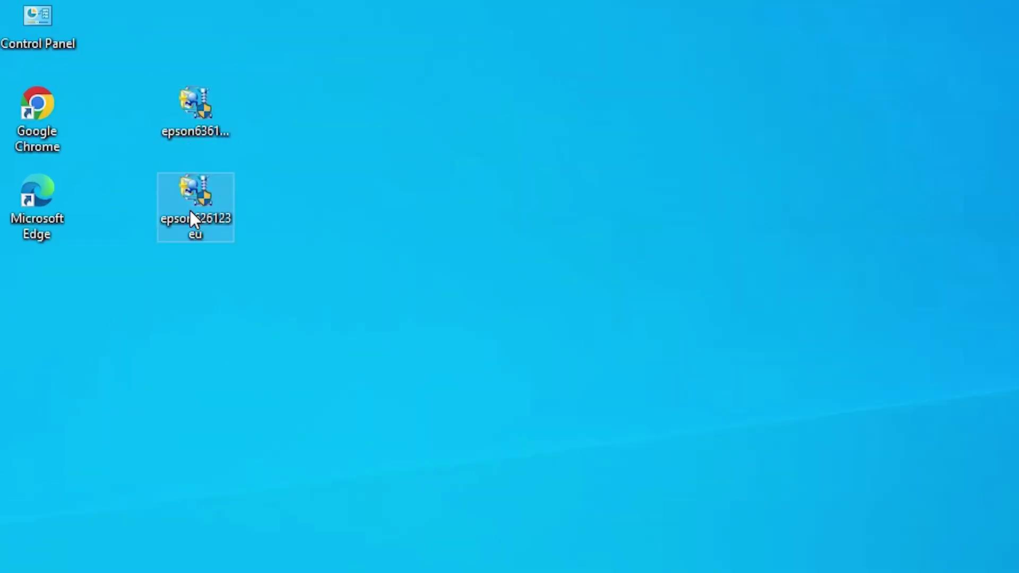
pyautogui.rightClick(190, 211)
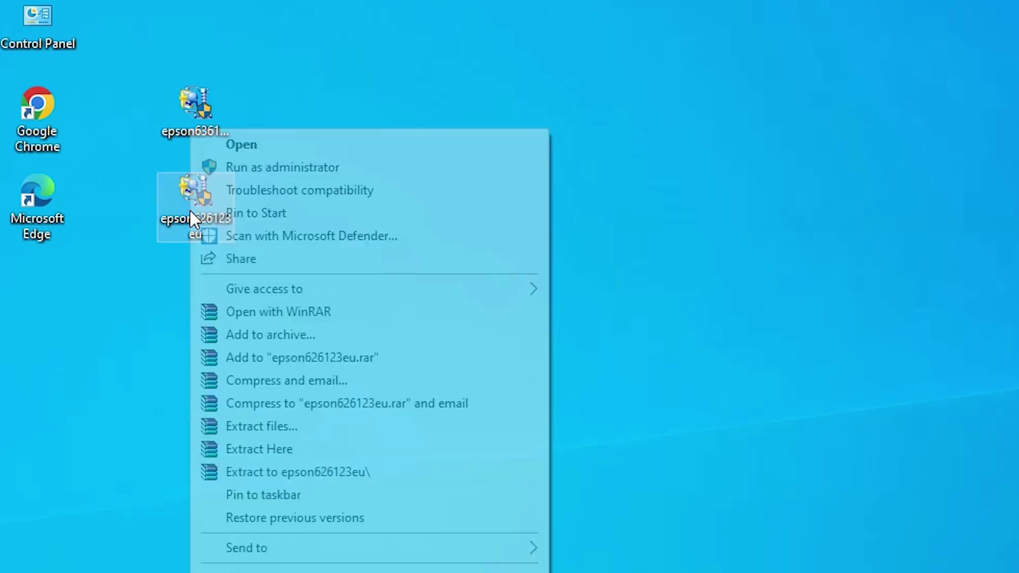
pyautogui.click(828, 255)
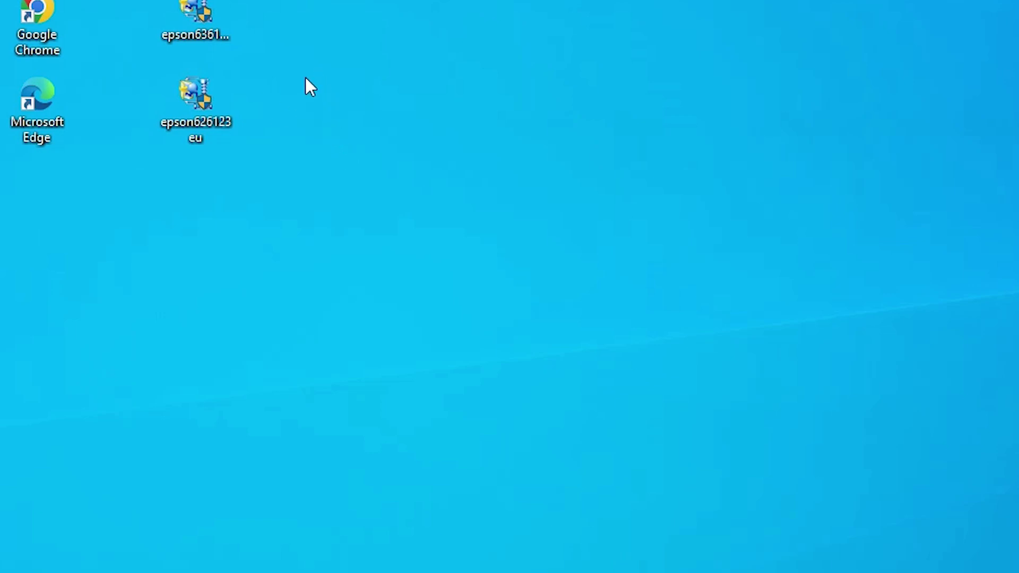
pyautogui.moveTo(304, 67); pyautogui.dragTo(136, 175)
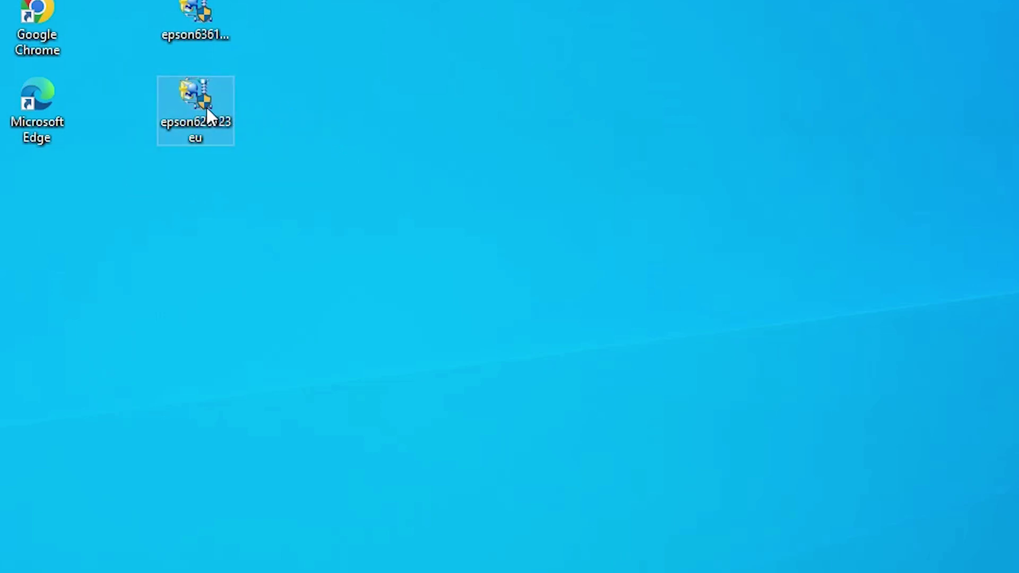
# Step: Extract epson626123eu with WinRAR into an epson626123eu desktop folder and open it, showing 88 files
pyautogui.rightClick(206, 107)
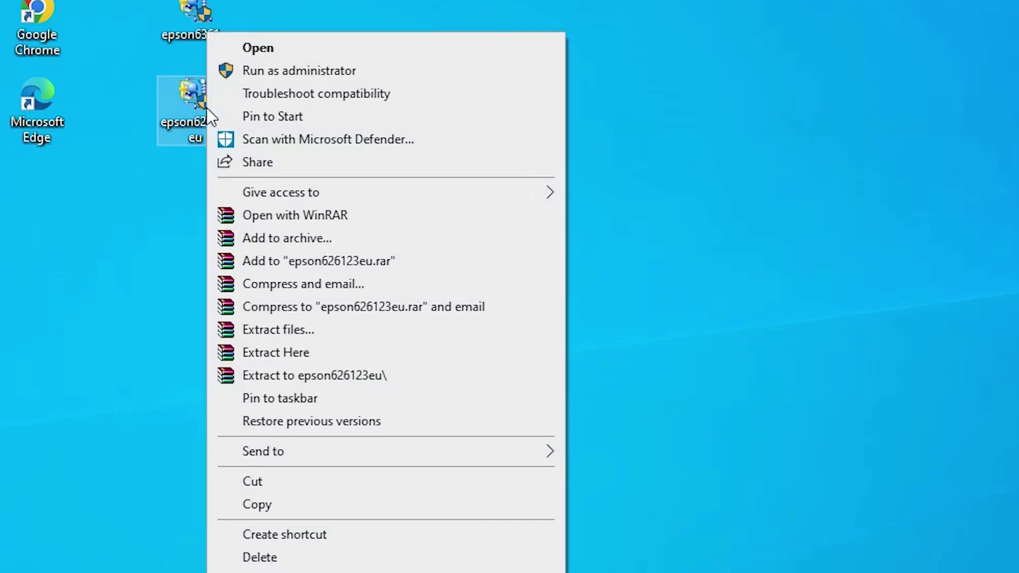
pyautogui.click(294, 330)
pyautogui.click(578, 530)
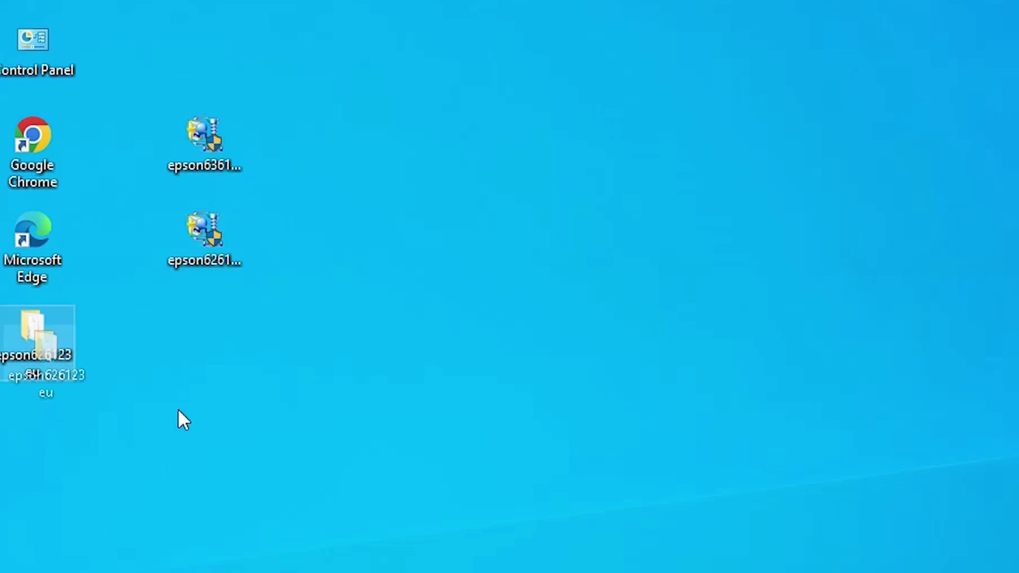
pyautogui.moveTo(178, 411); pyautogui.dragTo(239, 352)
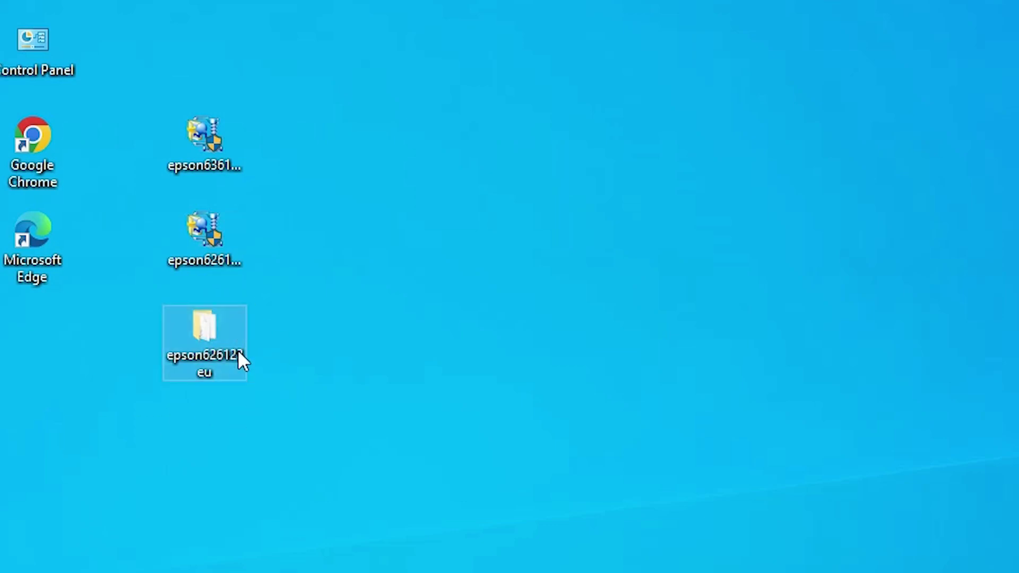
pyautogui.doubleClick(199, 342)
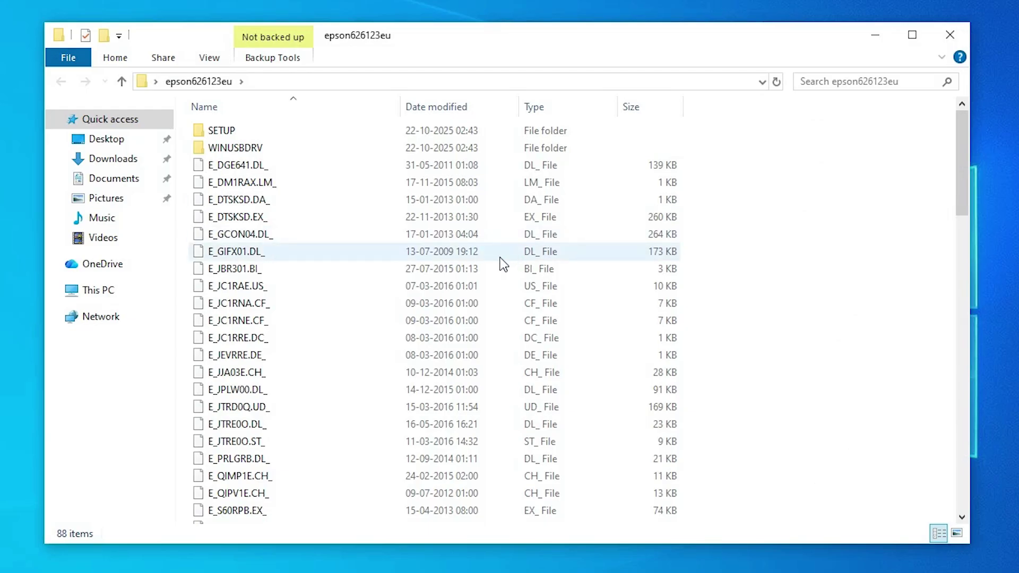
pyautogui.scroll(-20, 504, 264)
pyautogui.scroll(9, 460, 272)
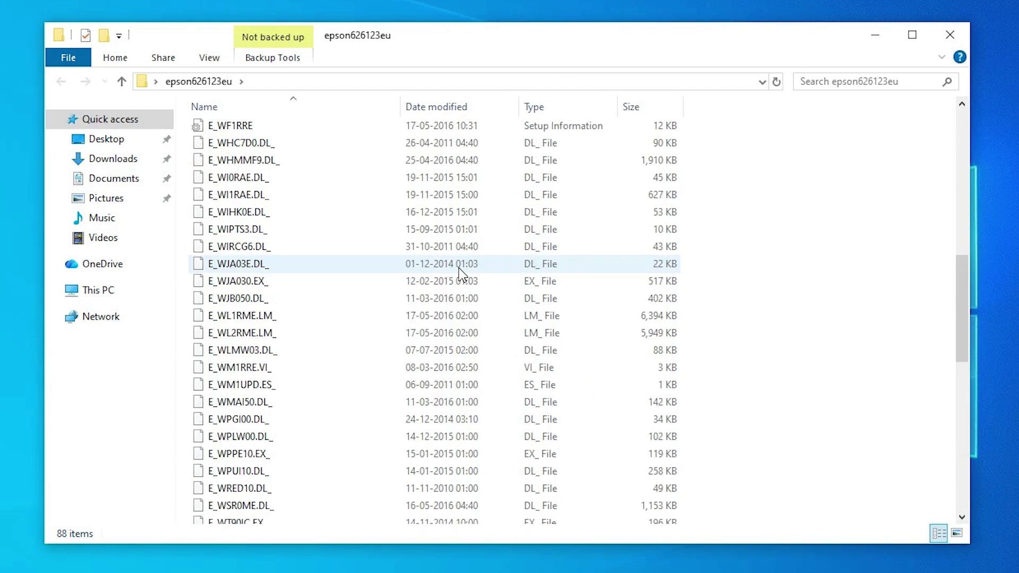
pyautogui.scroll(11, 458, 268)
# Step: From Printers & scanners, start adding a printer and choose 'The printer that I want isn't listed'
pyautogui.click(948, 38)
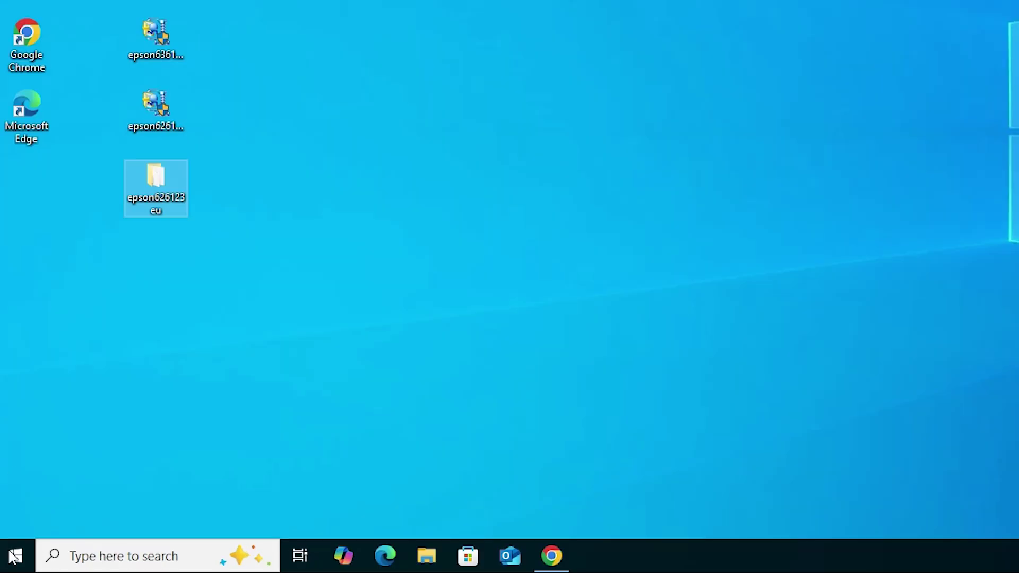
pyautogui.click(15, 556)
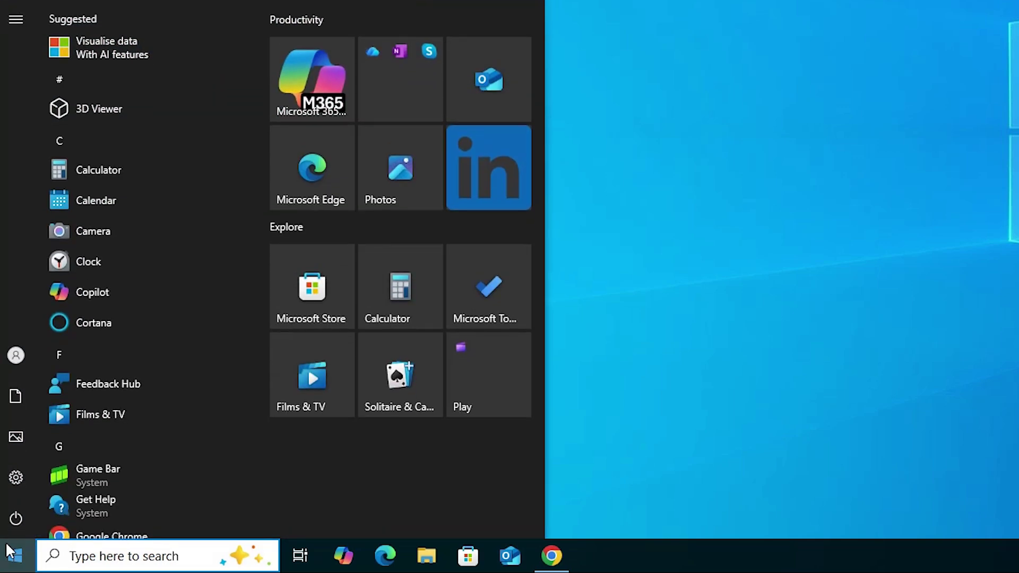
pyautogui.write('pr')
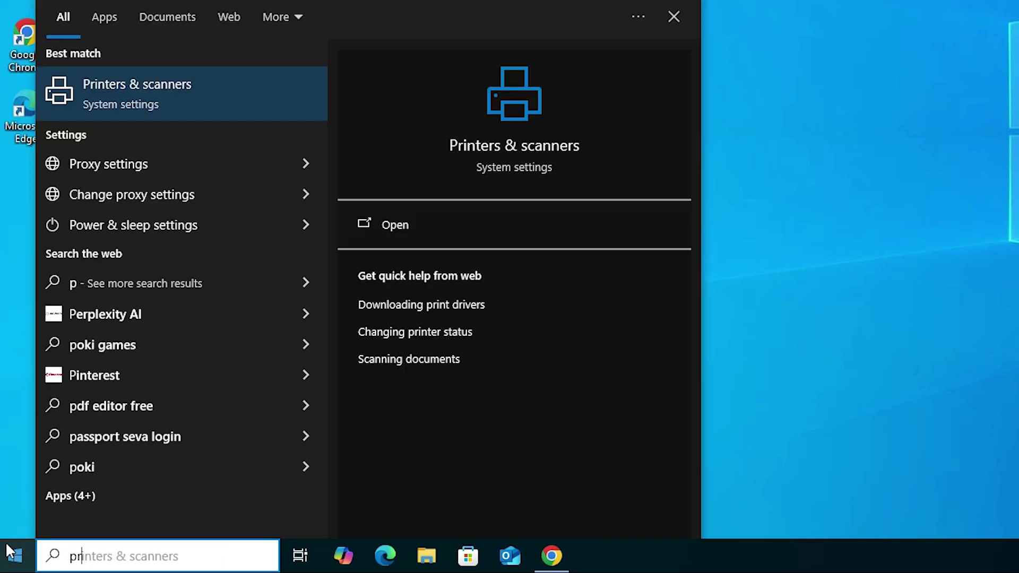
pyautogui.click(223, 88)
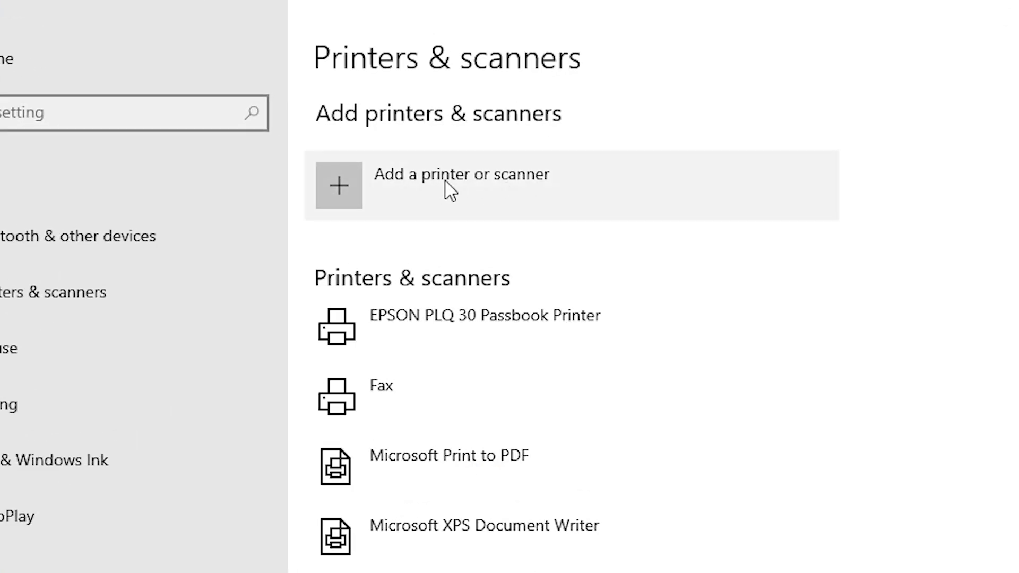
pyautogui.click(506, 185)
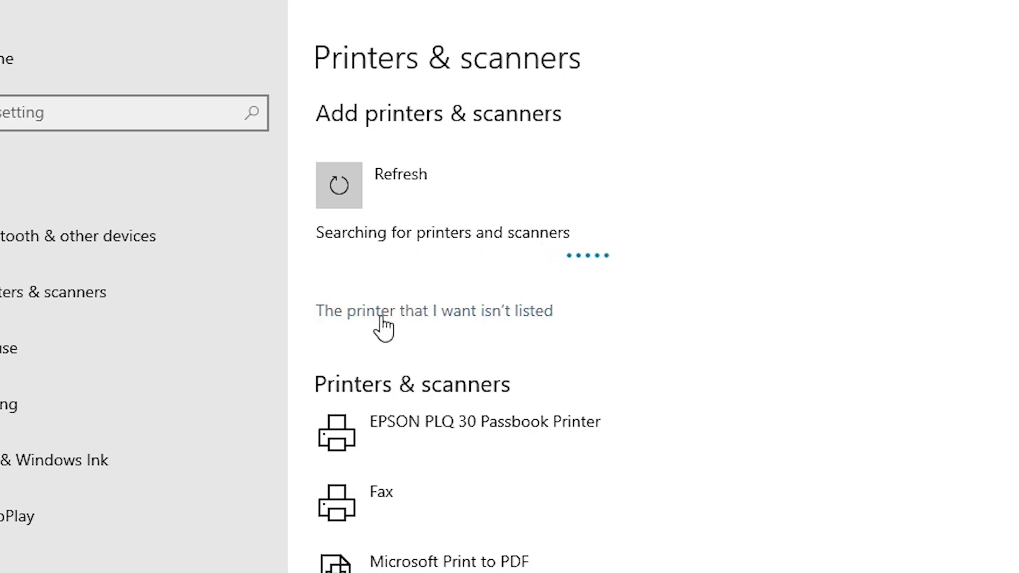
pyautogui.click(536, 320)
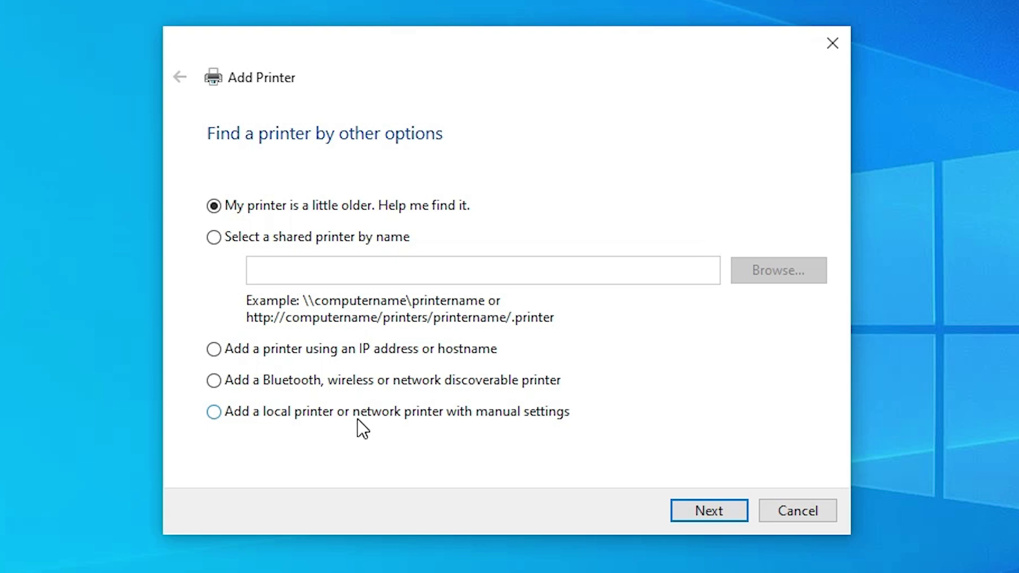
# Step: Add a local printer with manual settings on the existing USB_001 (Local Port)
pyautogui.click(542, 417)
pyautogui.click(708, 508)
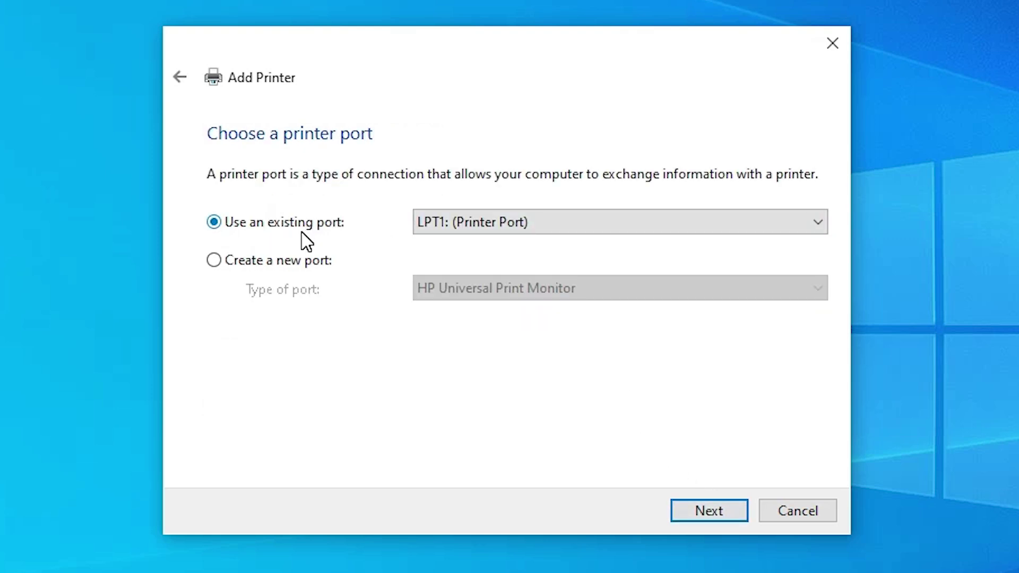
pyautogui.click(504, 221)
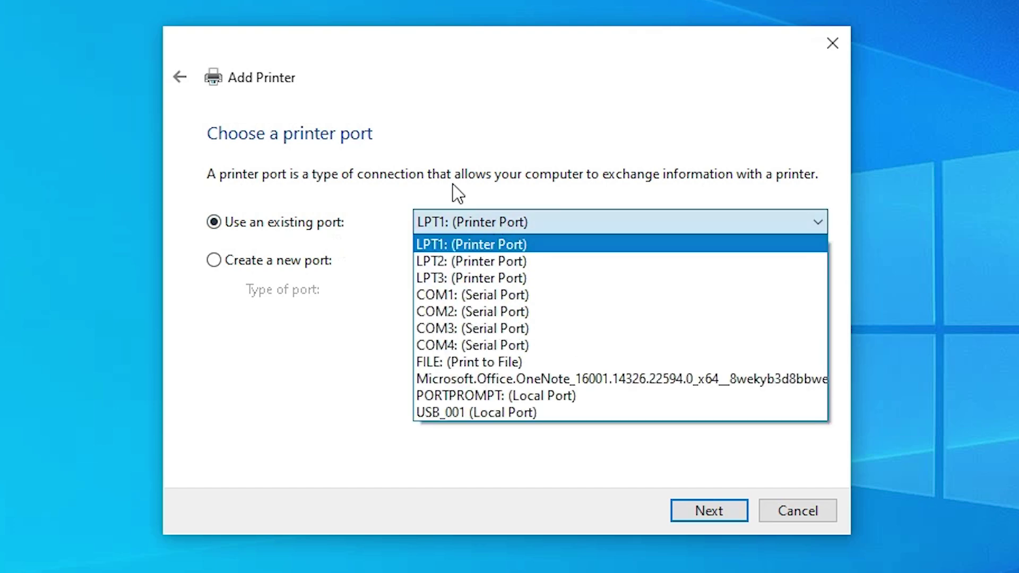
pyautogui.click(502, 413)
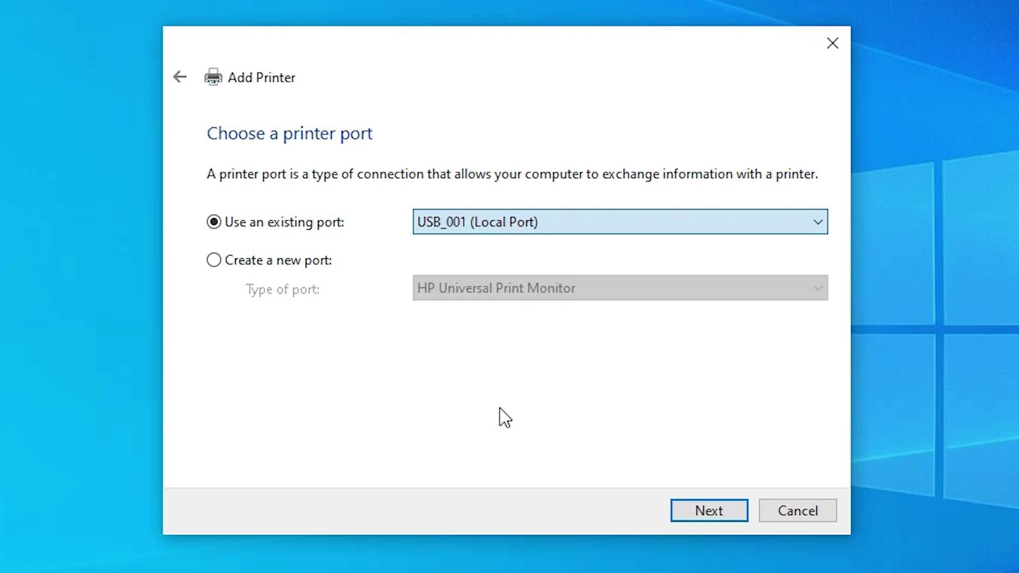
pyautogui.click(698, 507)
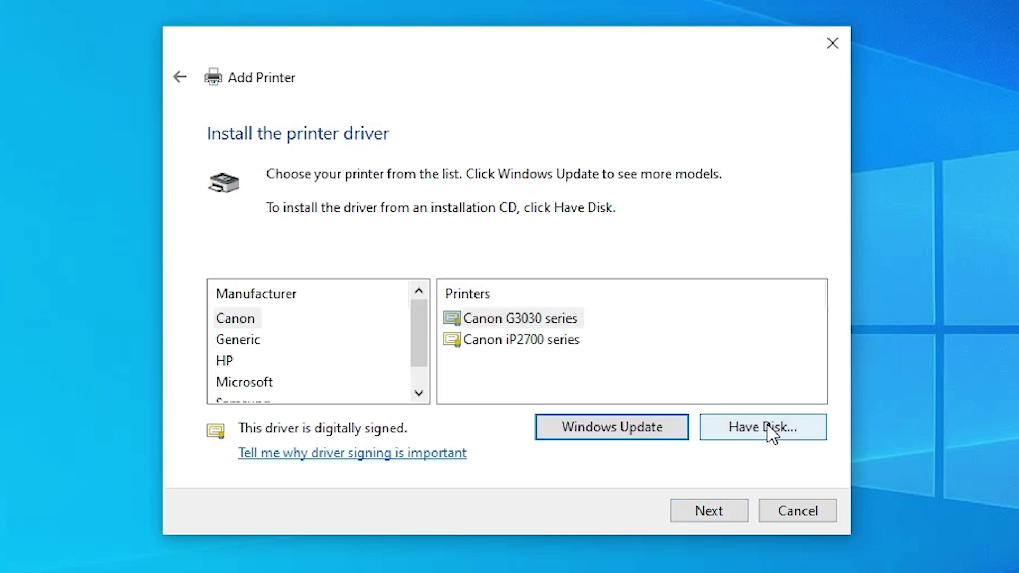
# Step: Use Have Disk to browse into the Desktop\epson626123eu driver folder
pyautogui.click(797, 430)
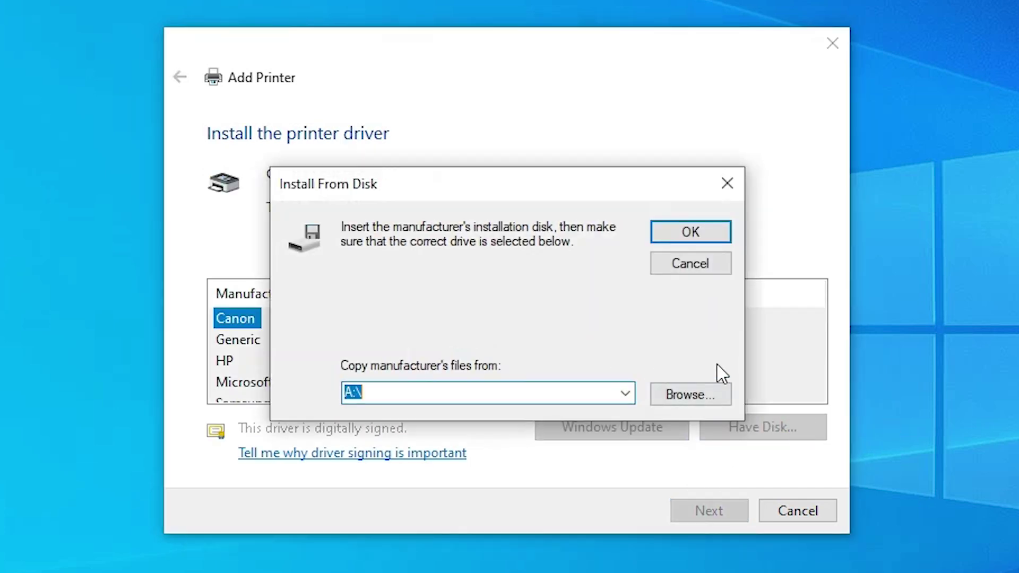
pyautogui.click(722, 397)
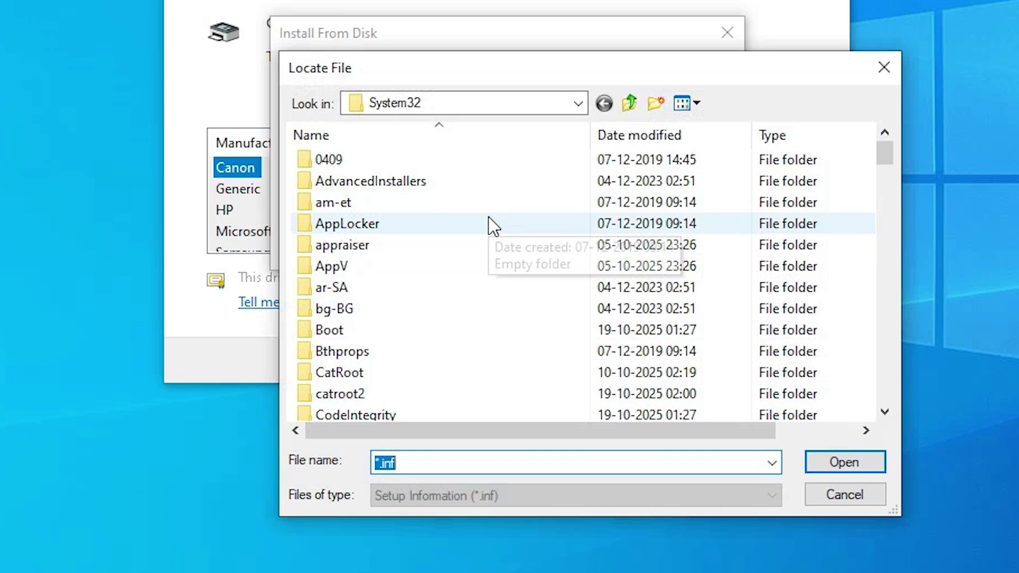
pyautogui.click(576, 105)
pyautogui.click(399, 142)
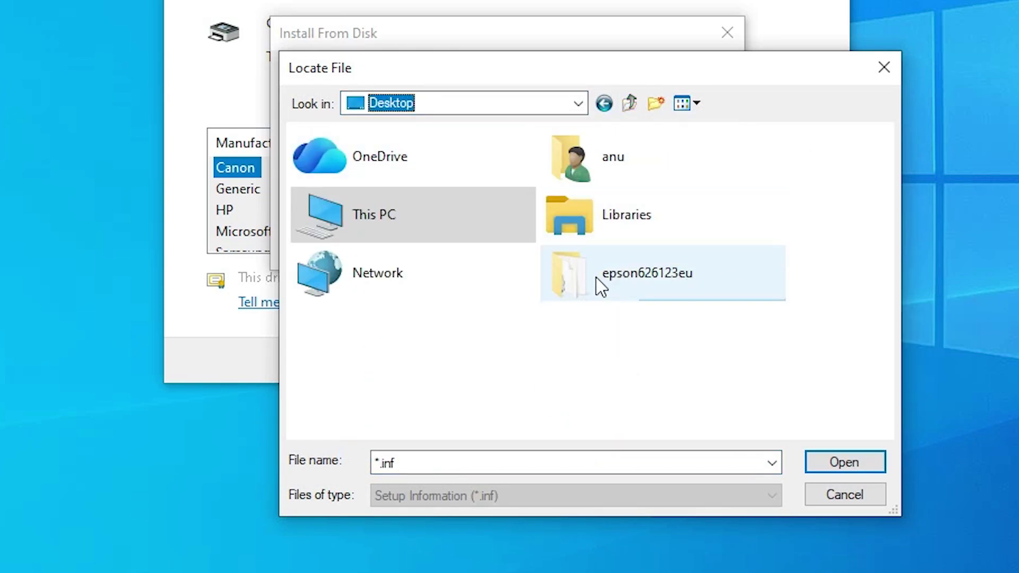
pyautogui.doubleClick(594, 278)
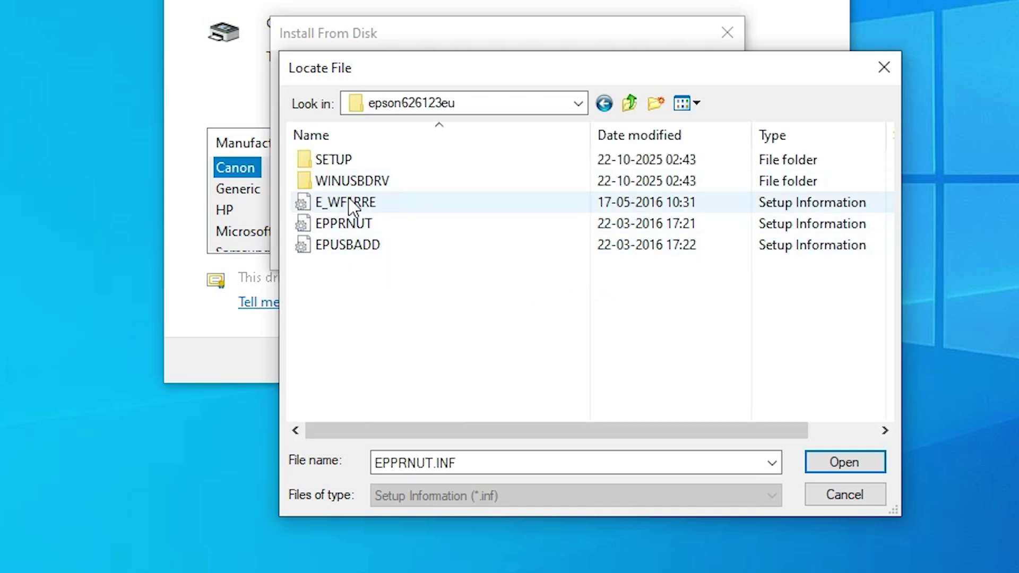
# Step: Load E_WF1RRE.inf from that folder and choose EPSON L382 Series as the driver
pyautogui.click(369, 207)
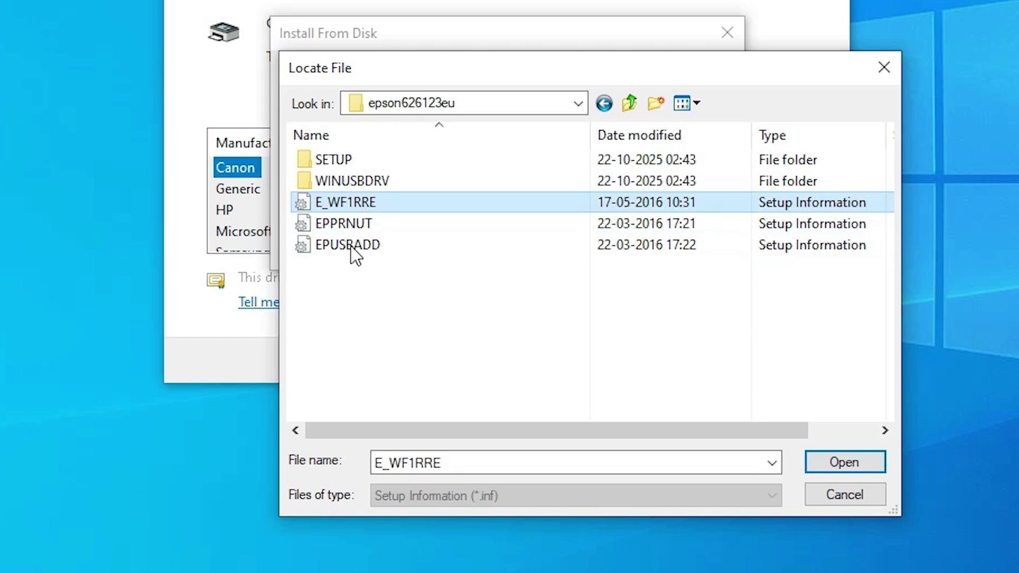
pyautogui.click(351, 247)
pyautogui.click(373, 203)
pyautogui.click(843, 461)
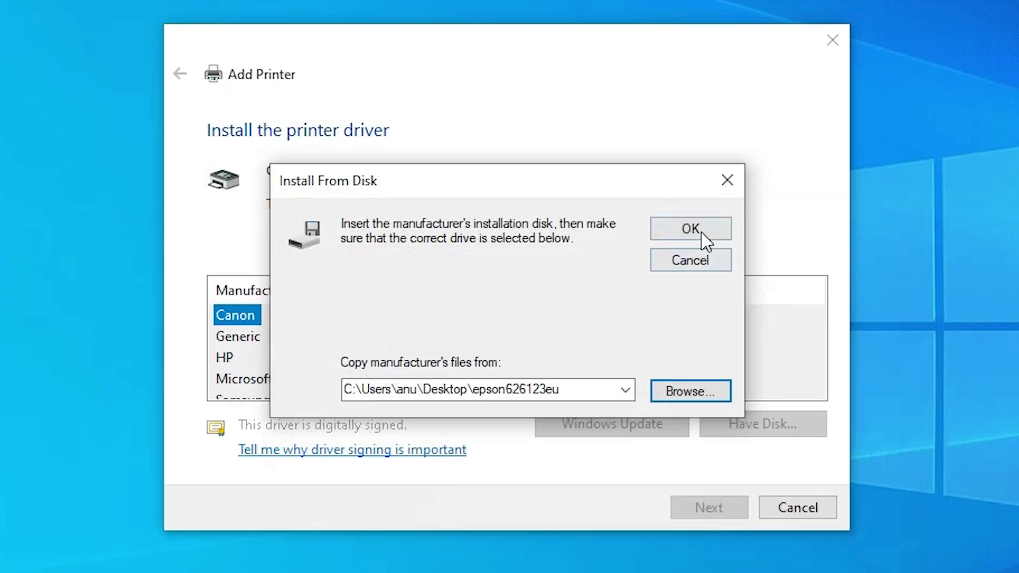
pyautogui.click(704, 240)
pyautogui.click(304, 317)
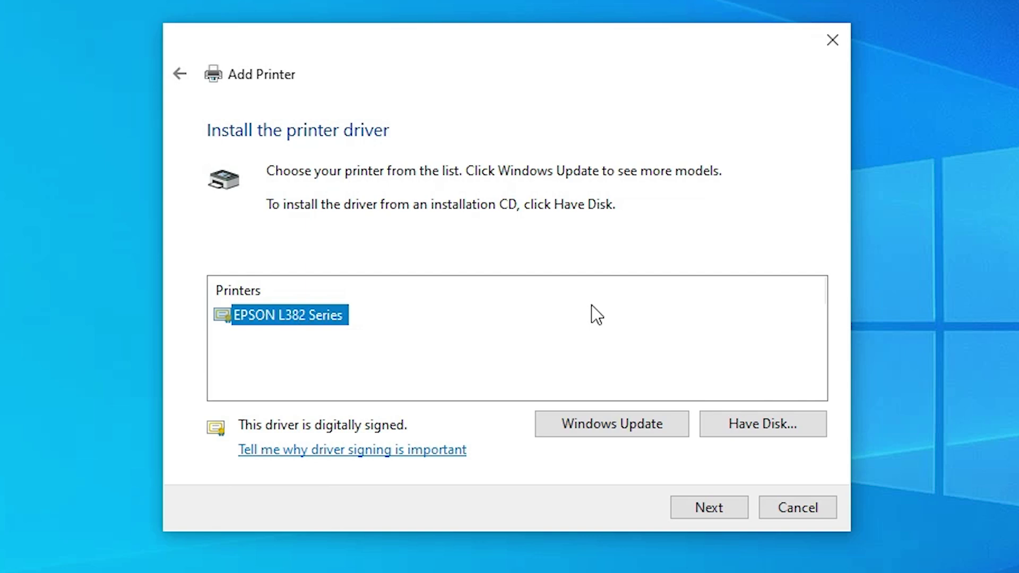
# Step: Name the printer 'EPSON L382', install it, and keep it unshared
pyautogui.click(732, 507)
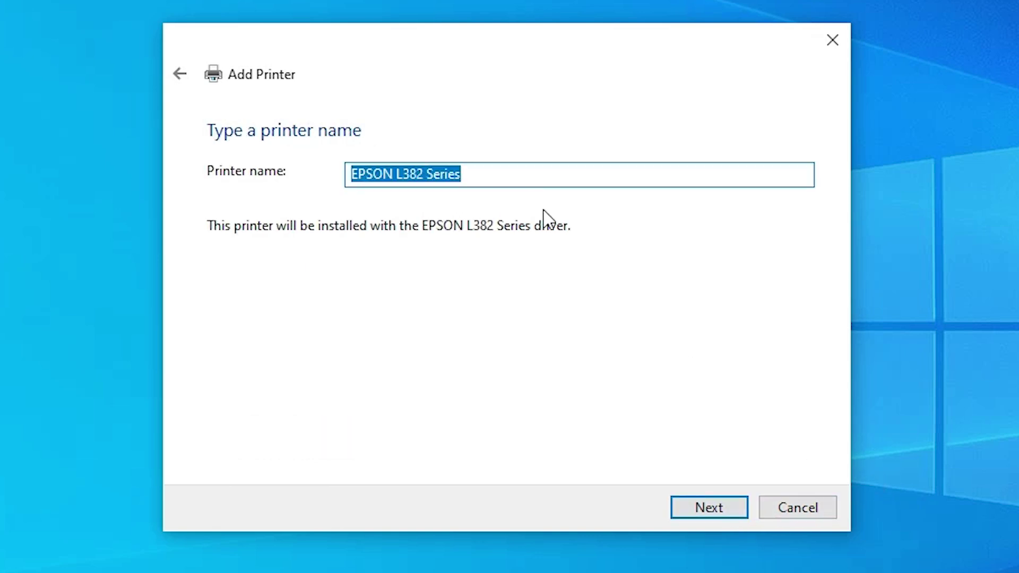
pyautogui.click(443, 174)
pyautogui.doubleClick(443, 174)
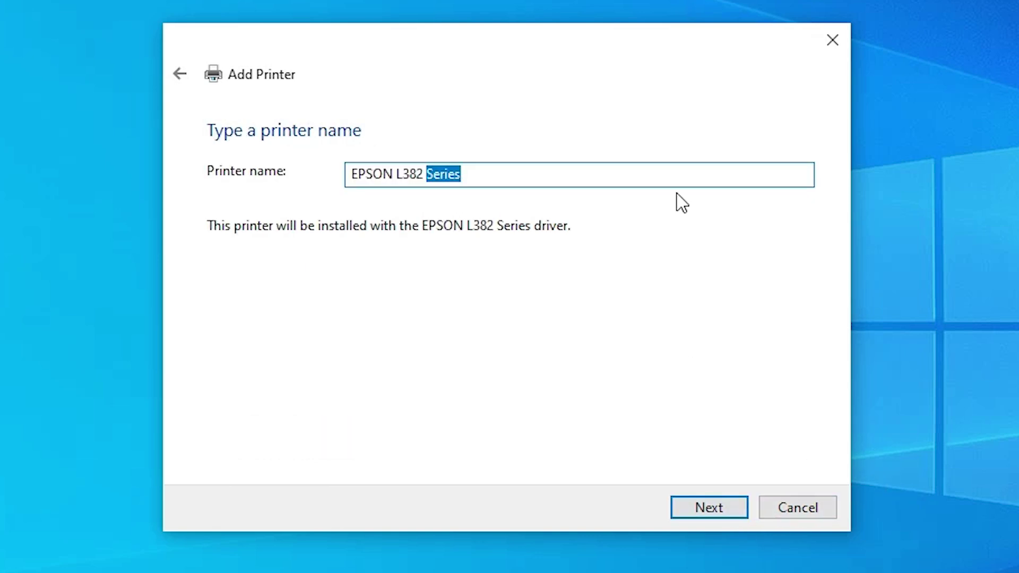
pyautogui.press('BackSpace')
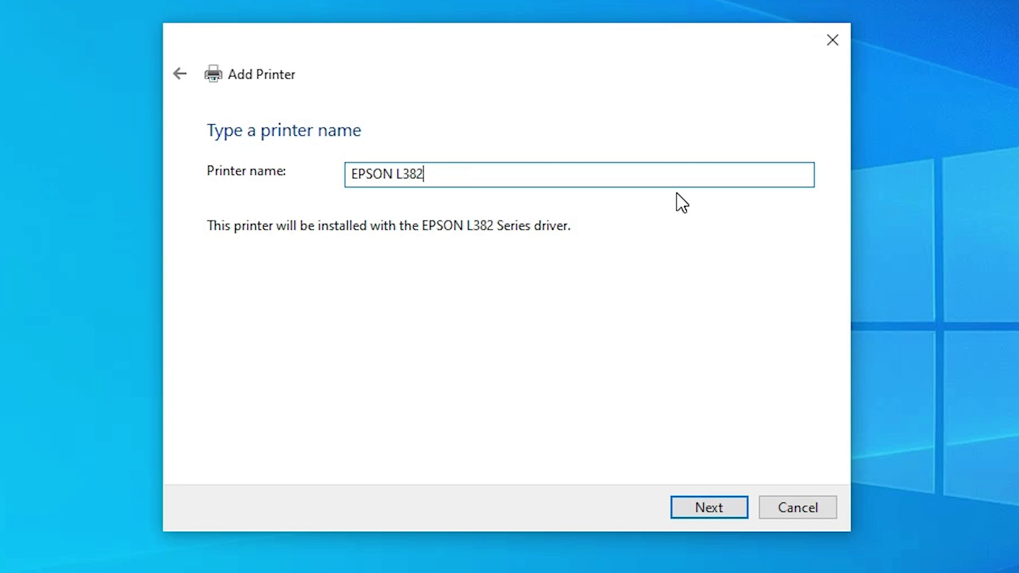
pyautogui.click(728, 509)
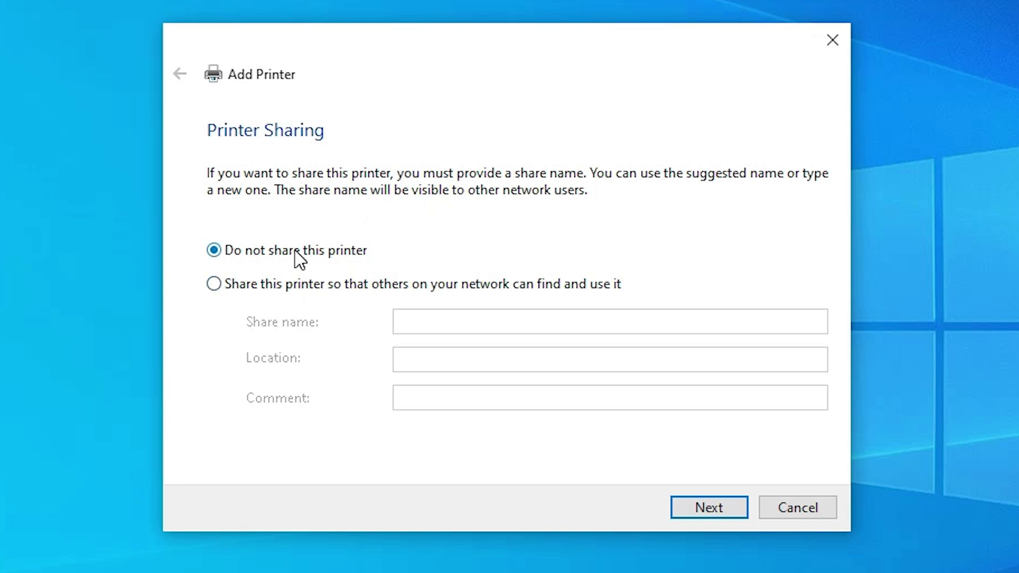
pyautogui.click(707, 510)
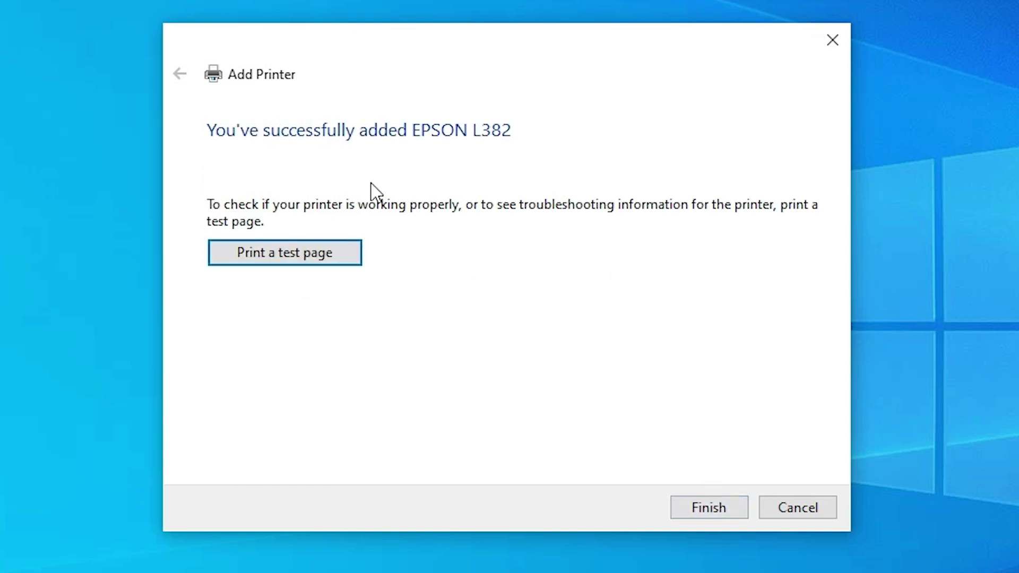
# Step: Print a test page, close the Add Printer wizard, and run the epson636150eu installer as administrator
pyautogui.click(264, 252)
pyautogui.click(709, 508)
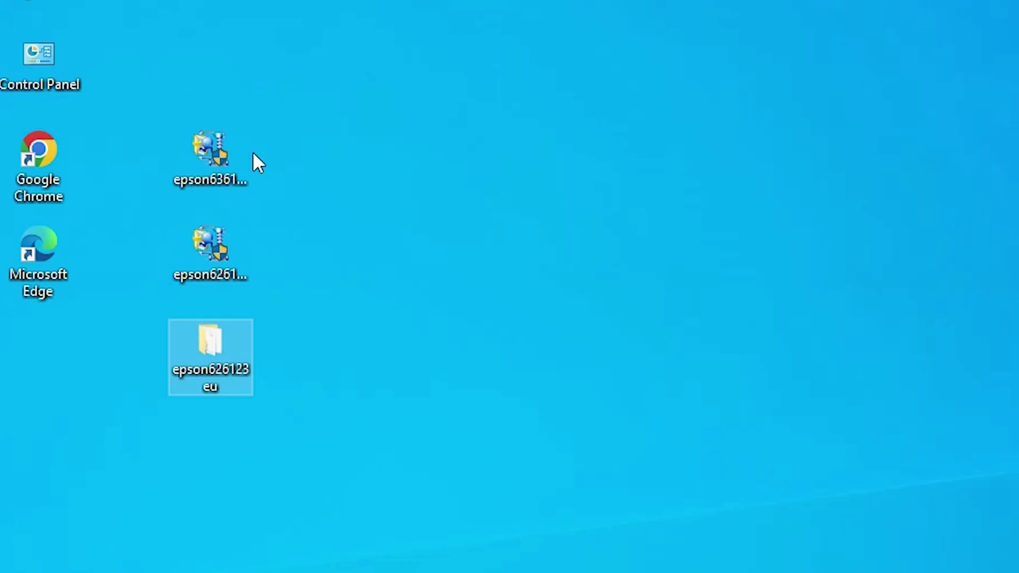
pyautogui.click(218, 158)
pyautogui.rightClick(217, 157)
pyautogui.click(315, 199)
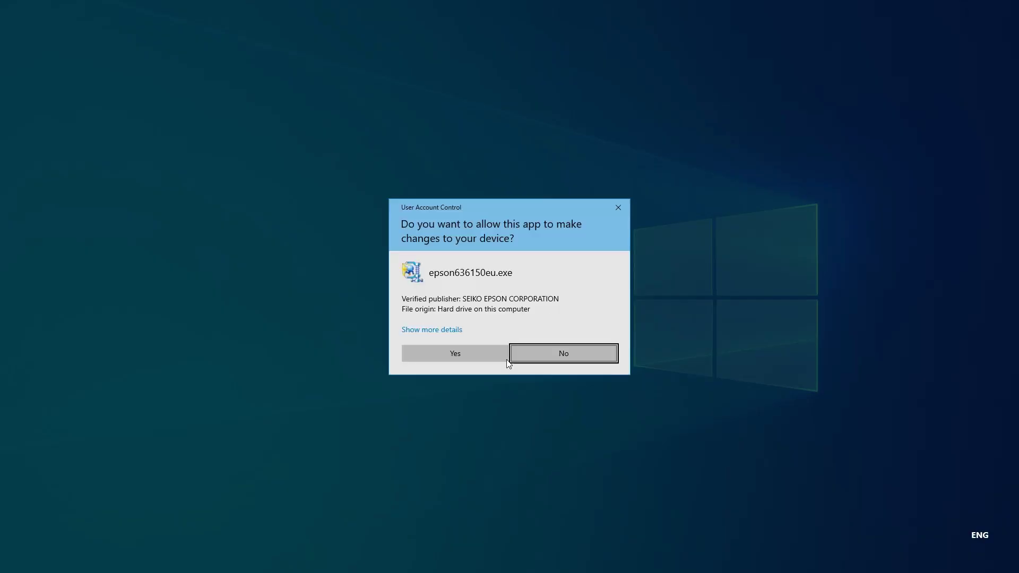
pyautogui.click(506, 357)
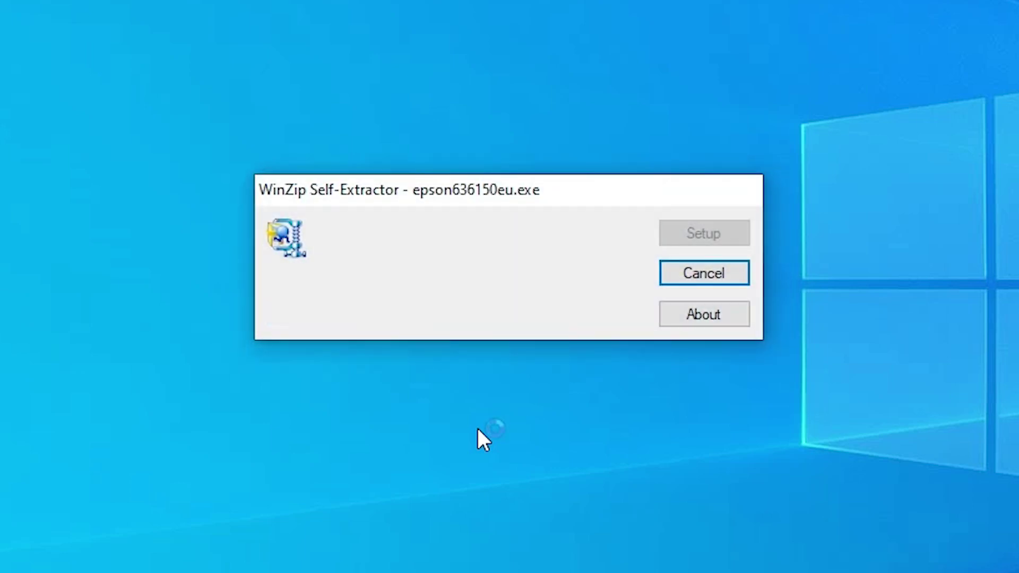
# Step: Accept the license agreement and install Epson Scan 2, then finish the setup
pyautogui.click(674, 363)
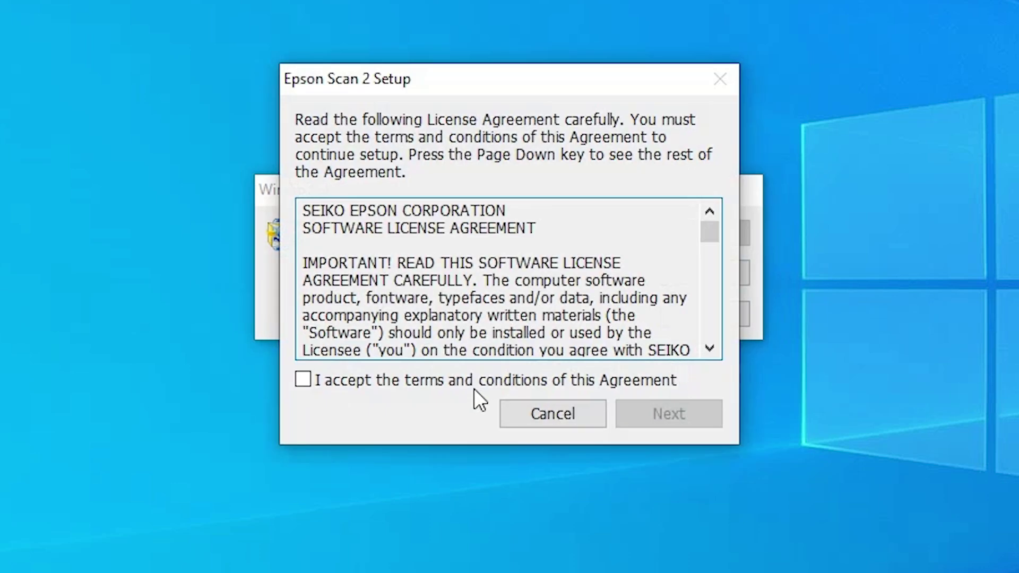
pyautogui.click(470, 383)
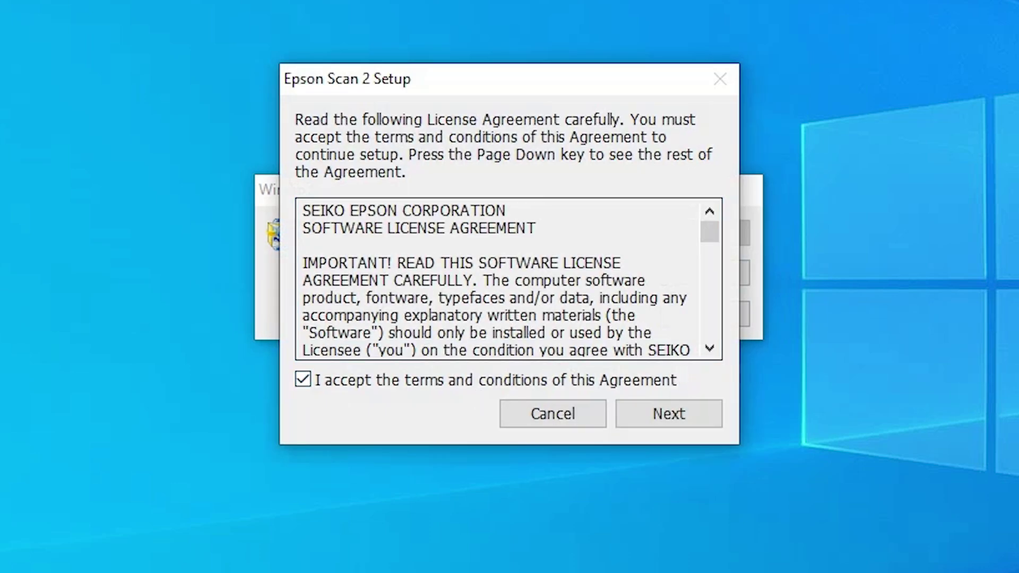
pyautogui.click(696, 401)
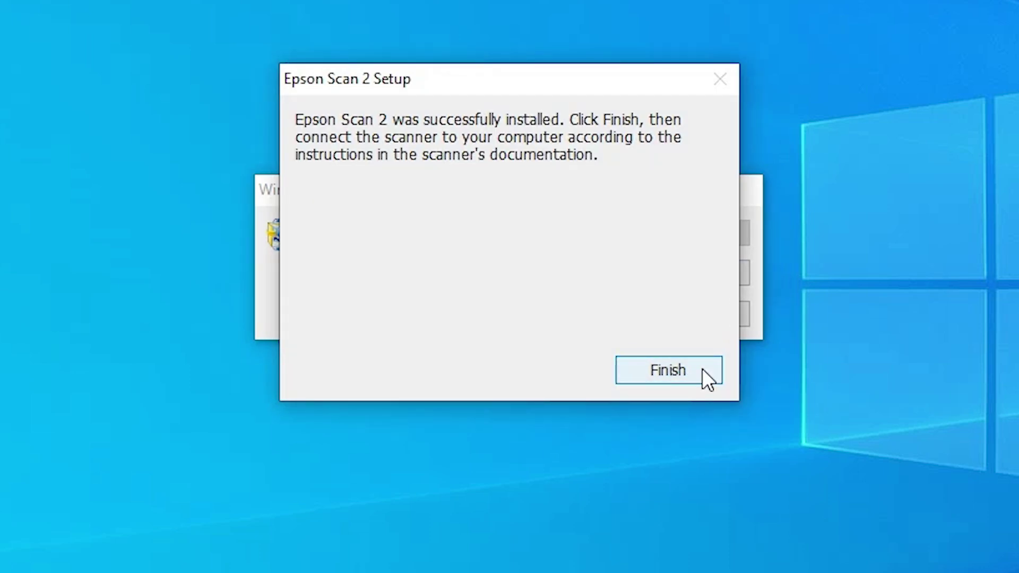
pyautogui.click(703, 370)
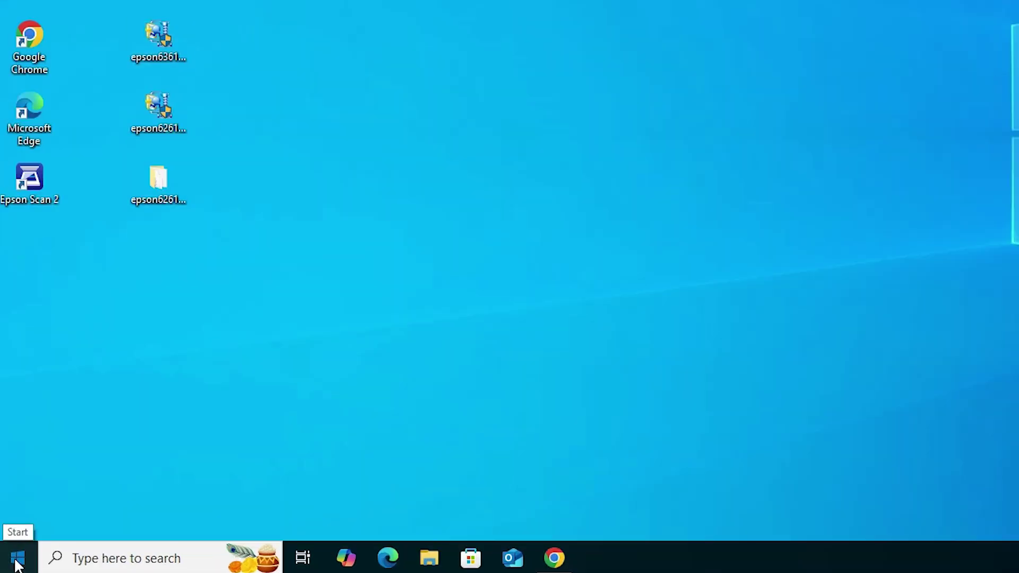
# Step: Search 'pr' from the Start menu and open Printers & scanners settings to check for EPSON L382
pyautogui.click(12, 567)
pyautogui.write('pr')
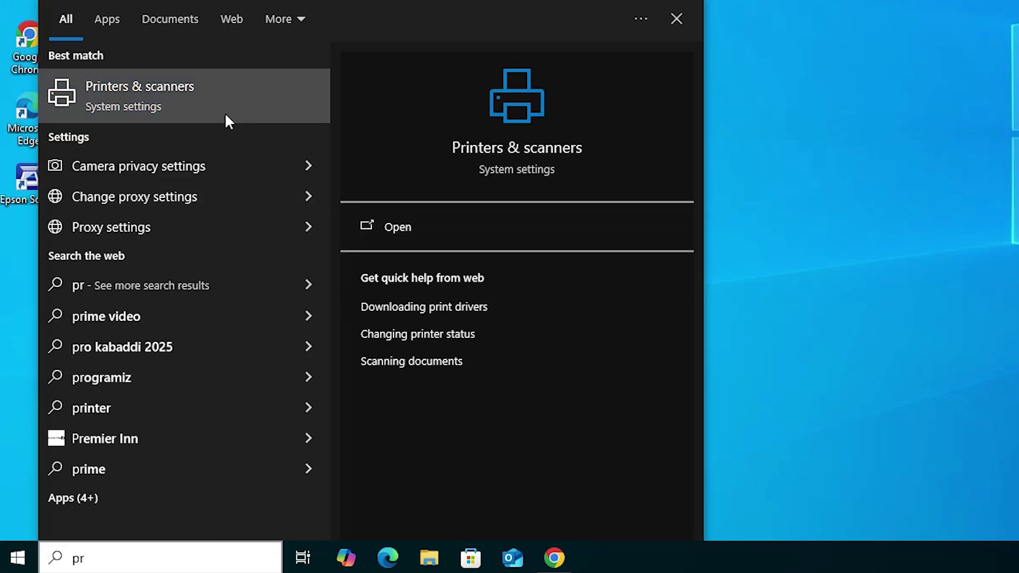
pyautogui.click(227, 119)
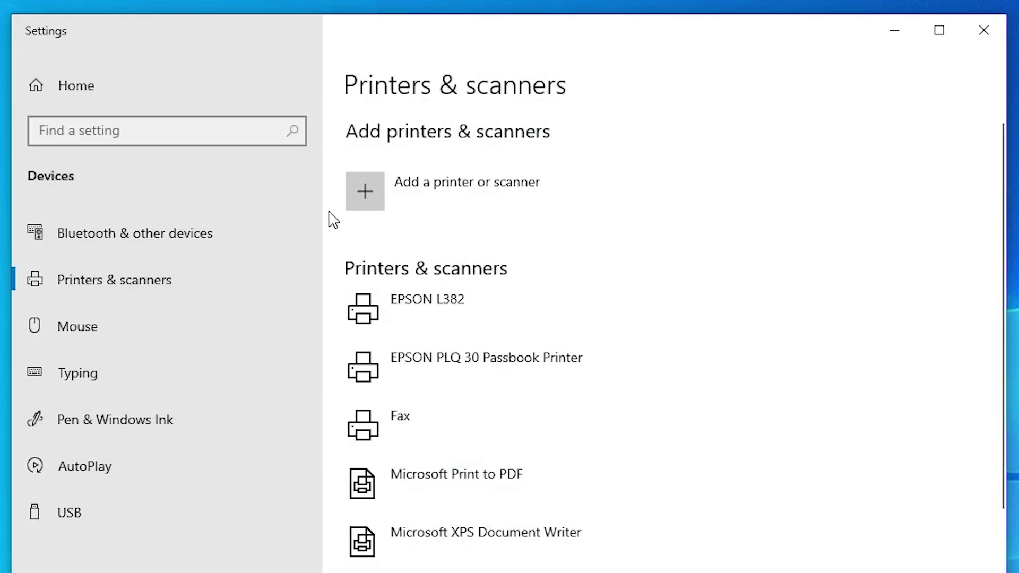